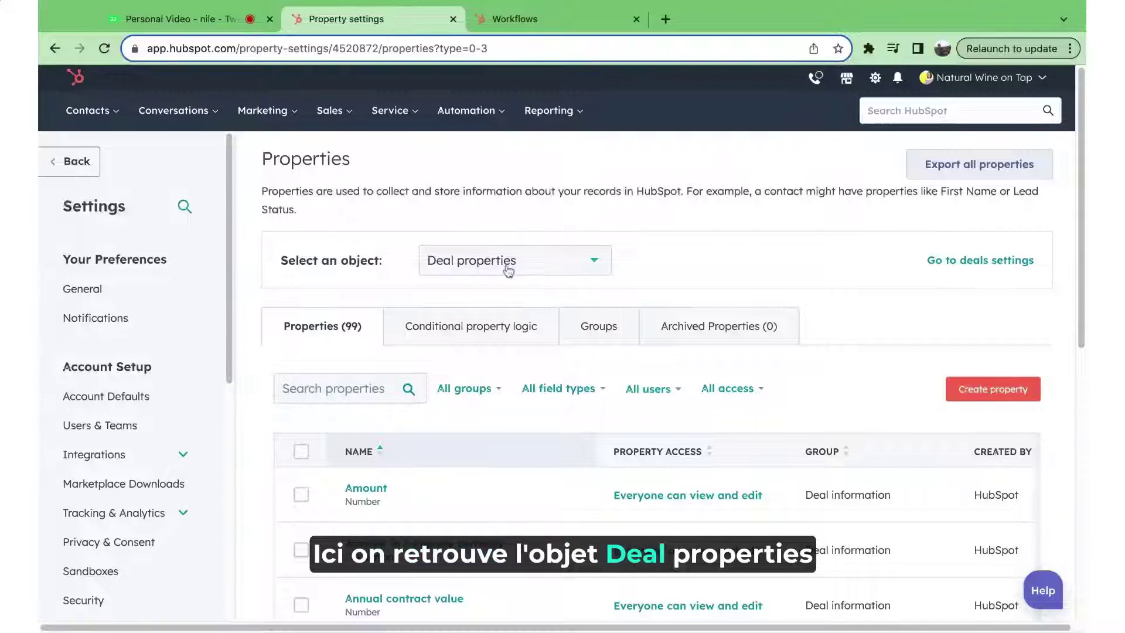
Start a new deal property labelled 'Deal Reference ID' in the Deal information group
click(990, 390)
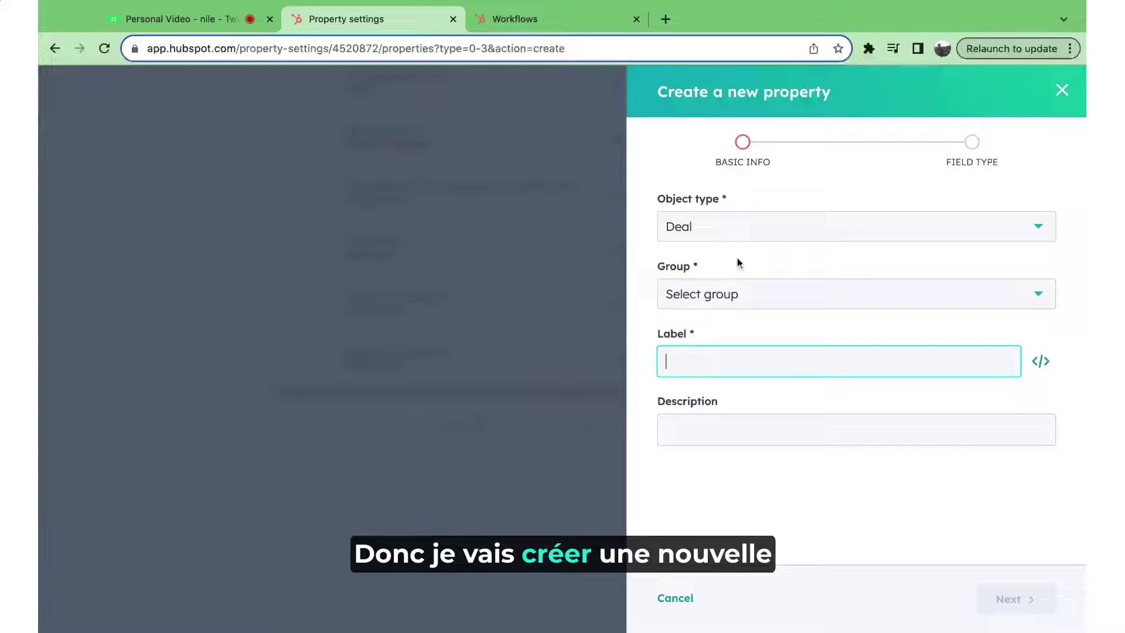
text(D)
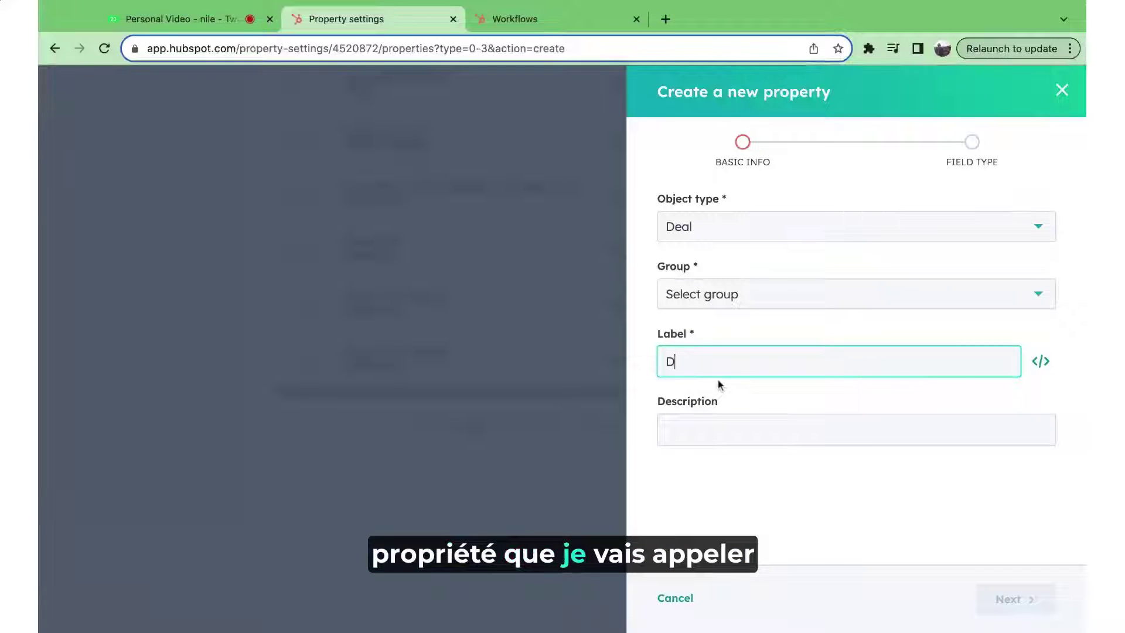
text(eal Reference)
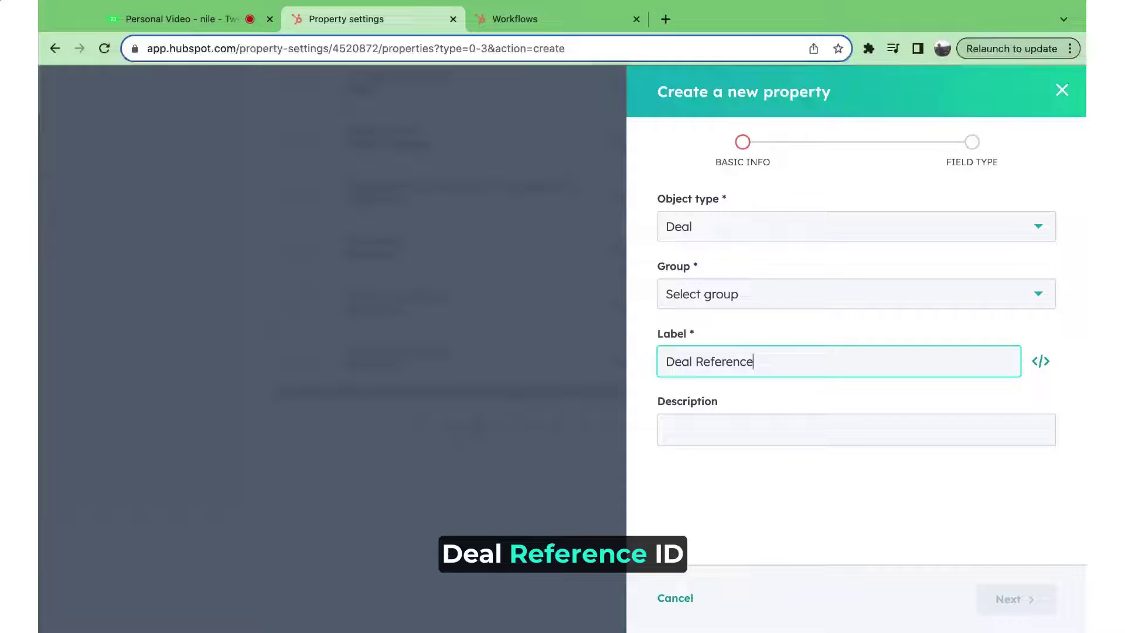
text( ID)
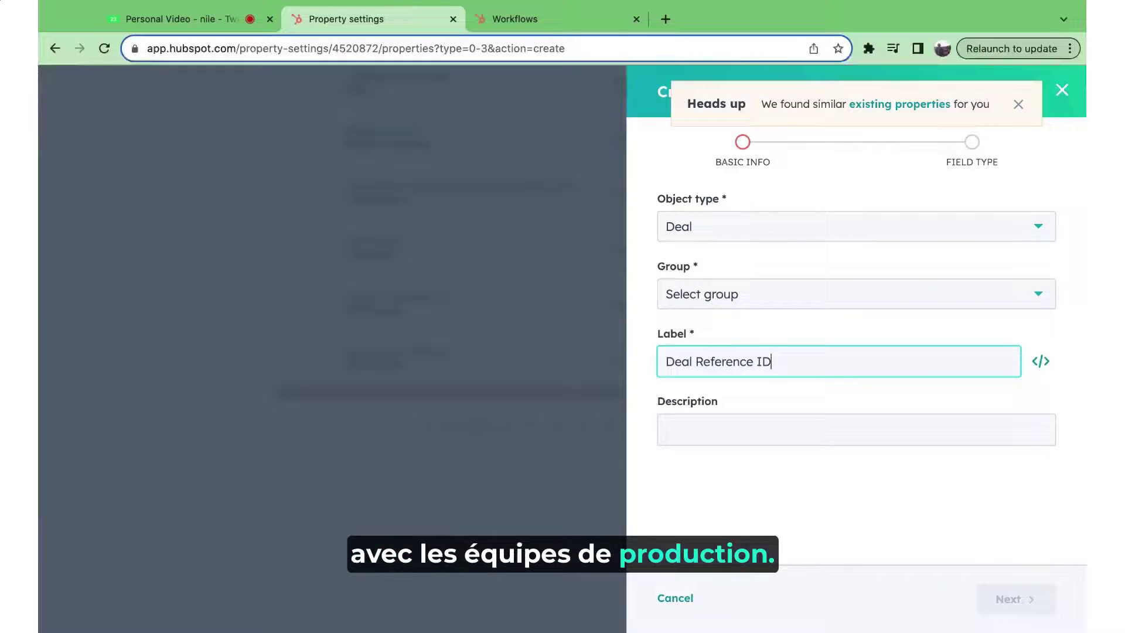
click(773, 304)
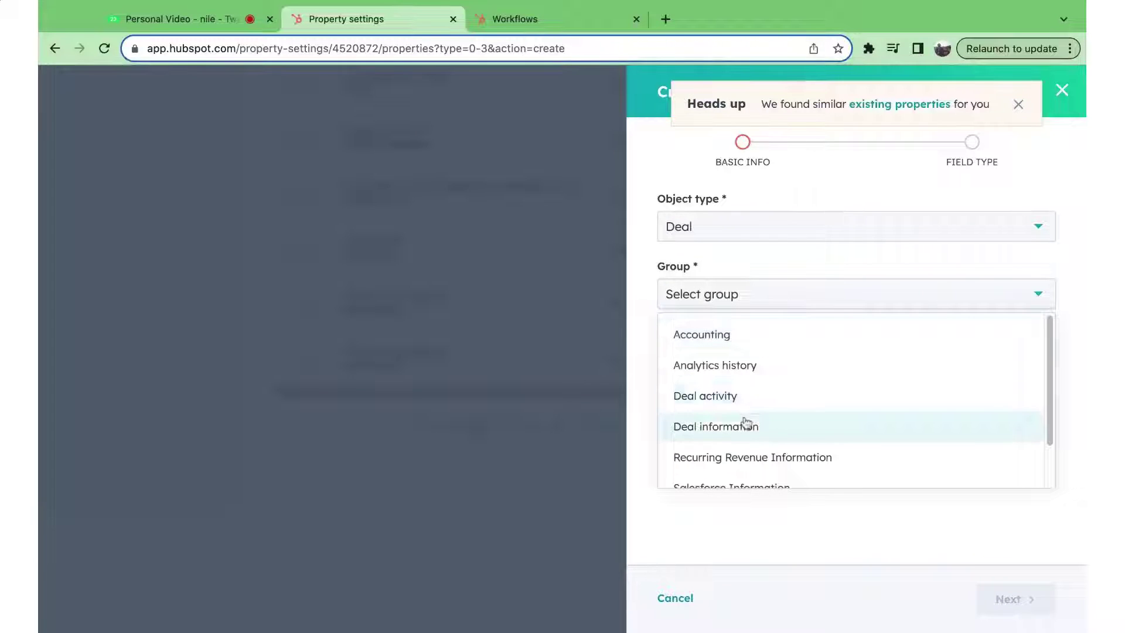
click(748, 427)
Set the property's field type to Calculation and begin building the calculation
click(1022, 608)
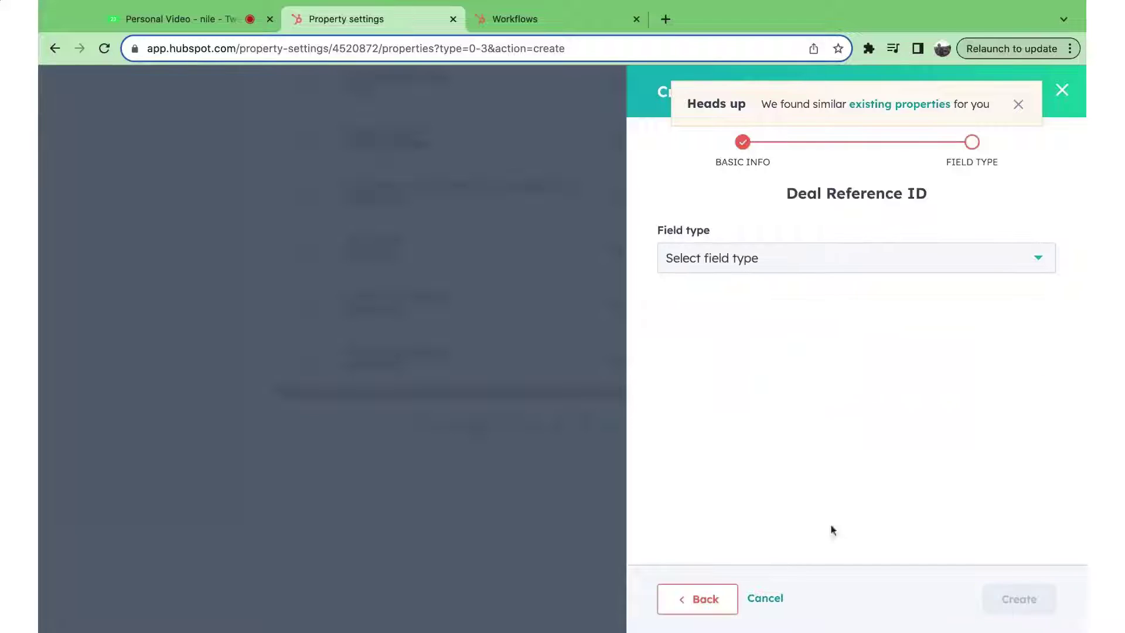
click(738, 266)
scroll(843, 477, down, 3)
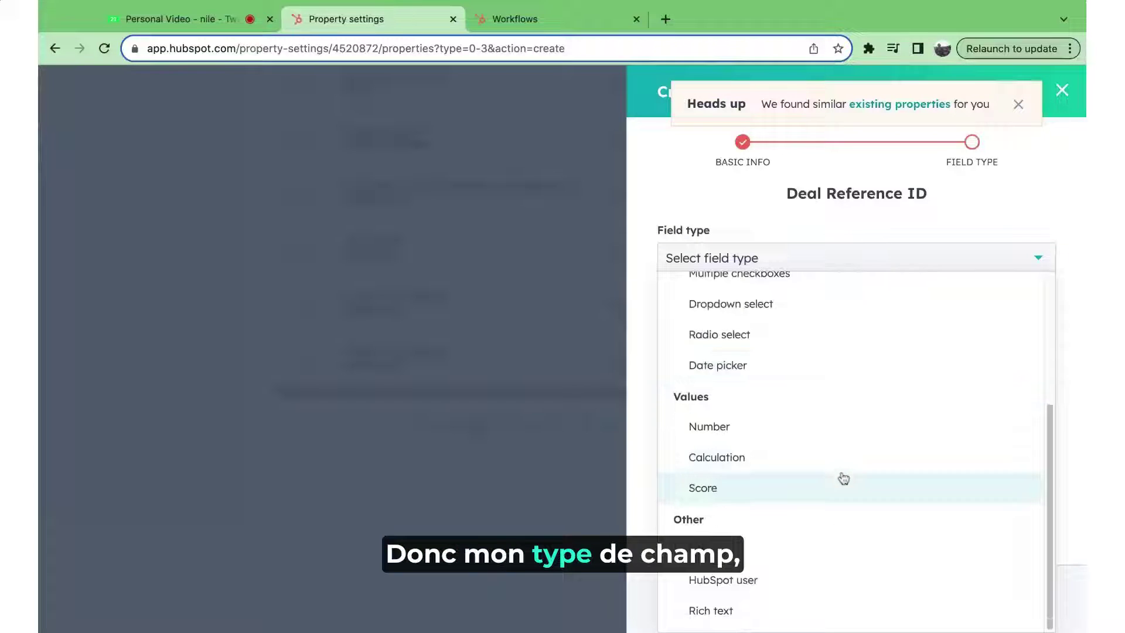
click(759, 462)
click(949, 598)
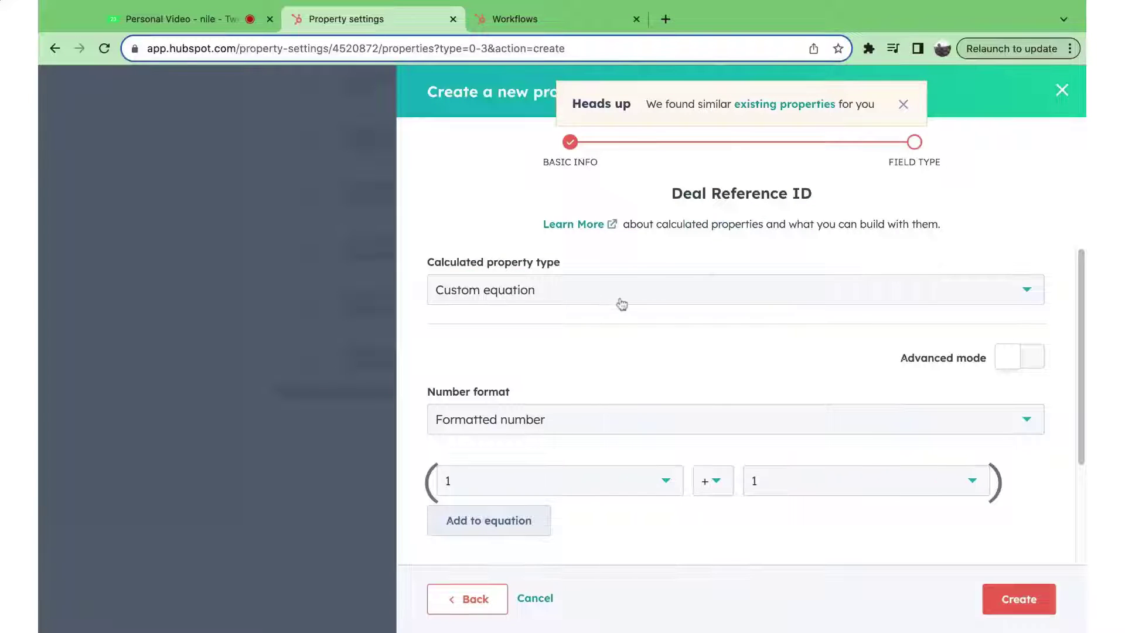
Keep the Custom equation calculation type and turn on advanced formula mode
click(557, 298)
scroll(475, 404, down, 4)
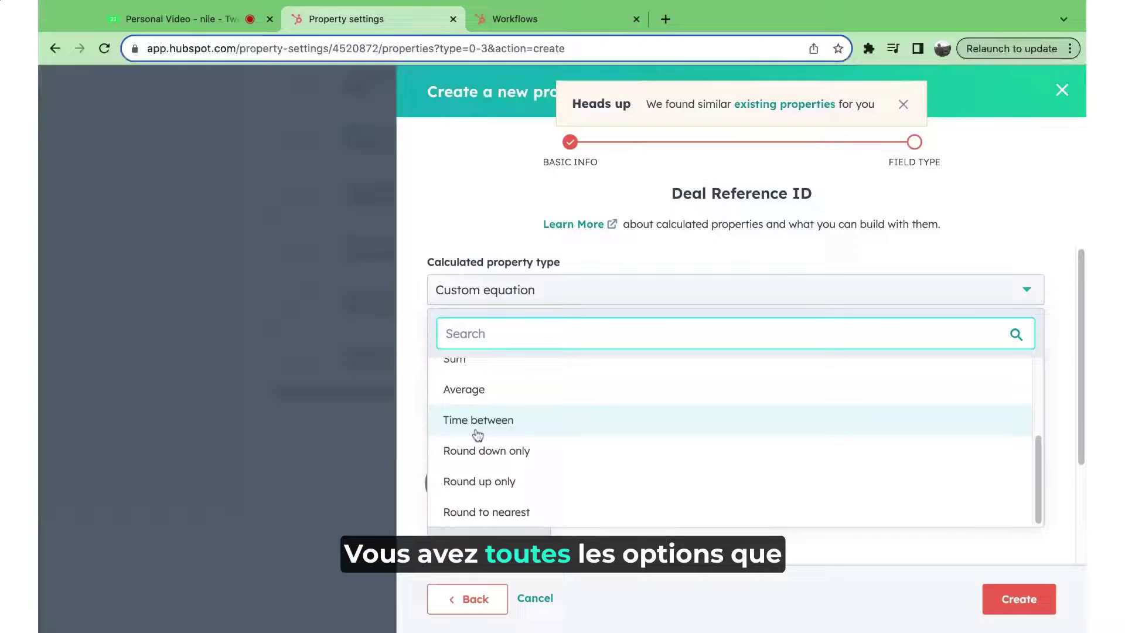
scroll(478, 408, up, 3)
scroll(477, 410, down, 3)
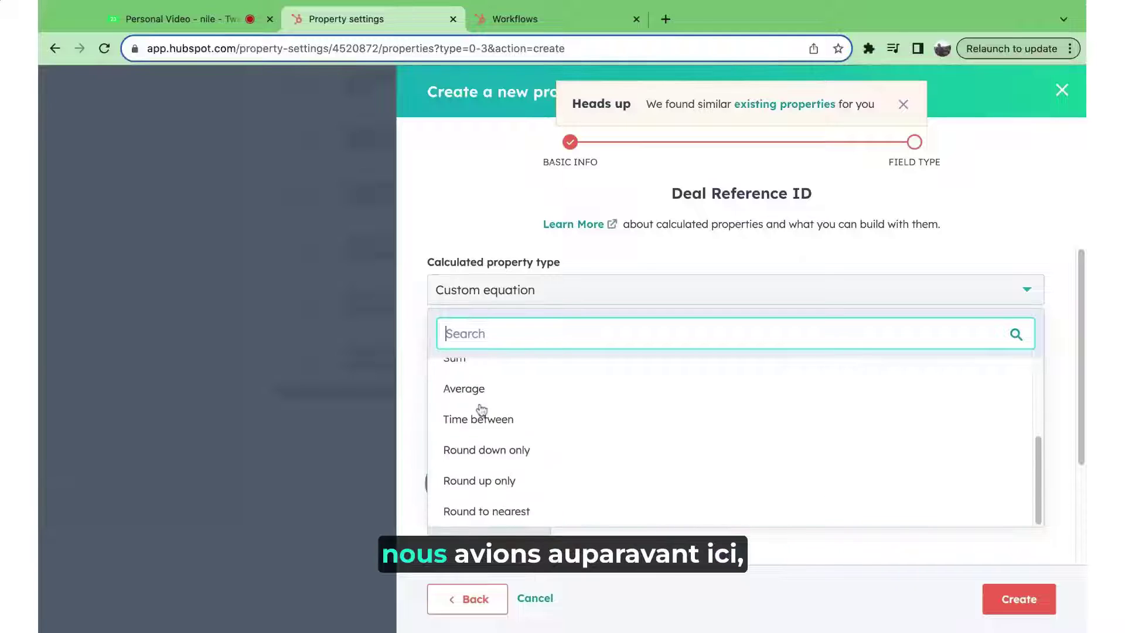
click(423, 222)
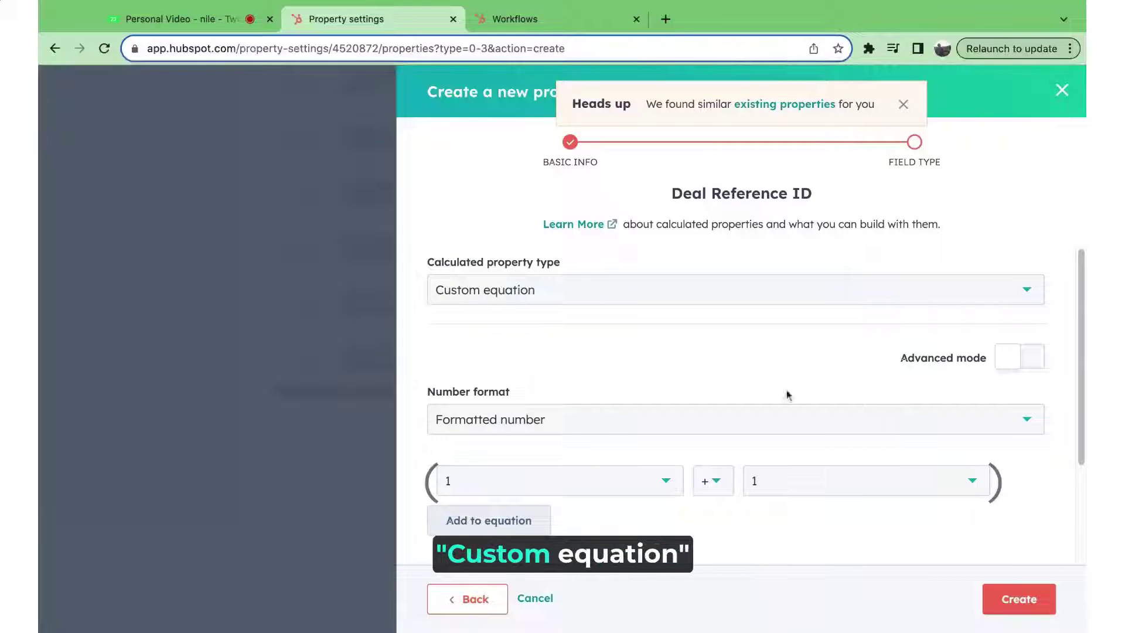
click(1011, 366)
scroll(732, 351, down, 3)
scroll(732, 351, up, 2)
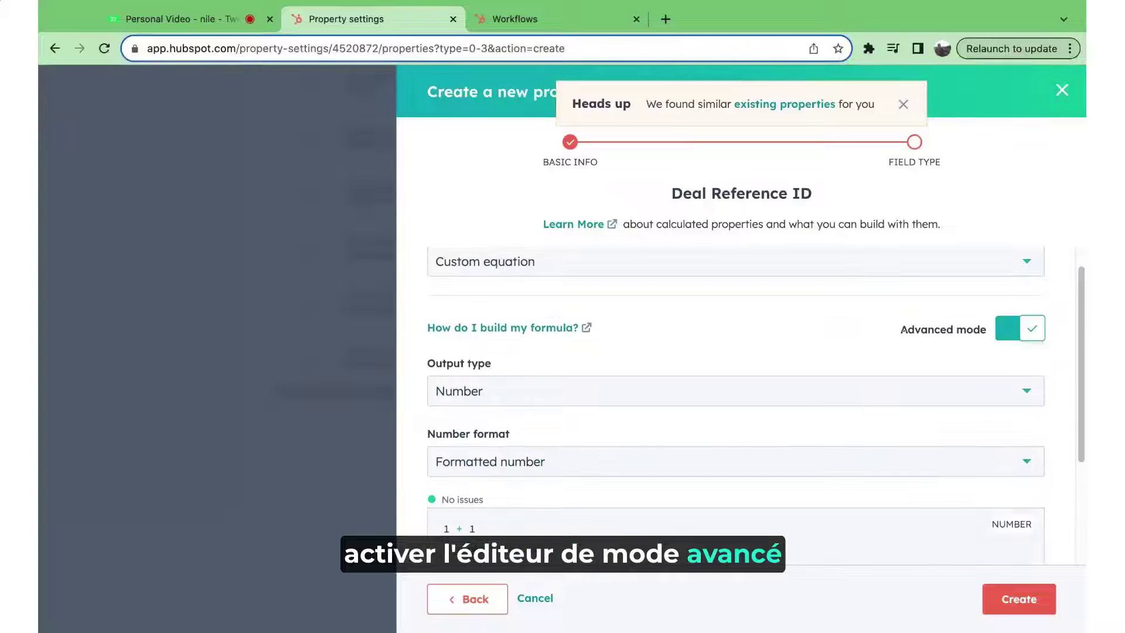
scroll(736, 344, down, 1)
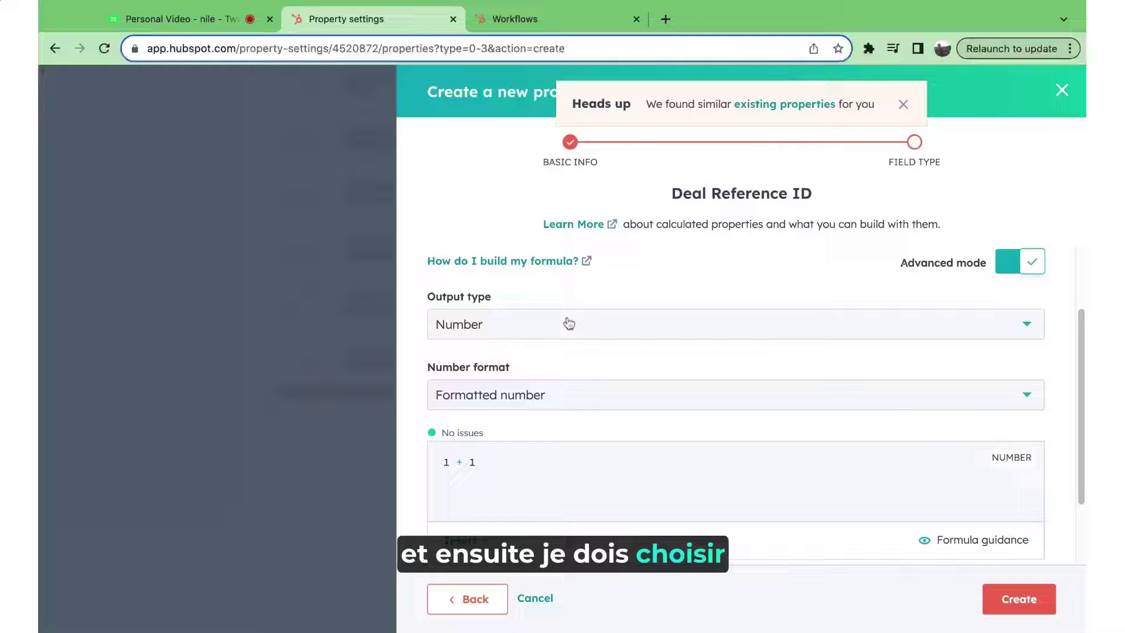
click(537, 332)
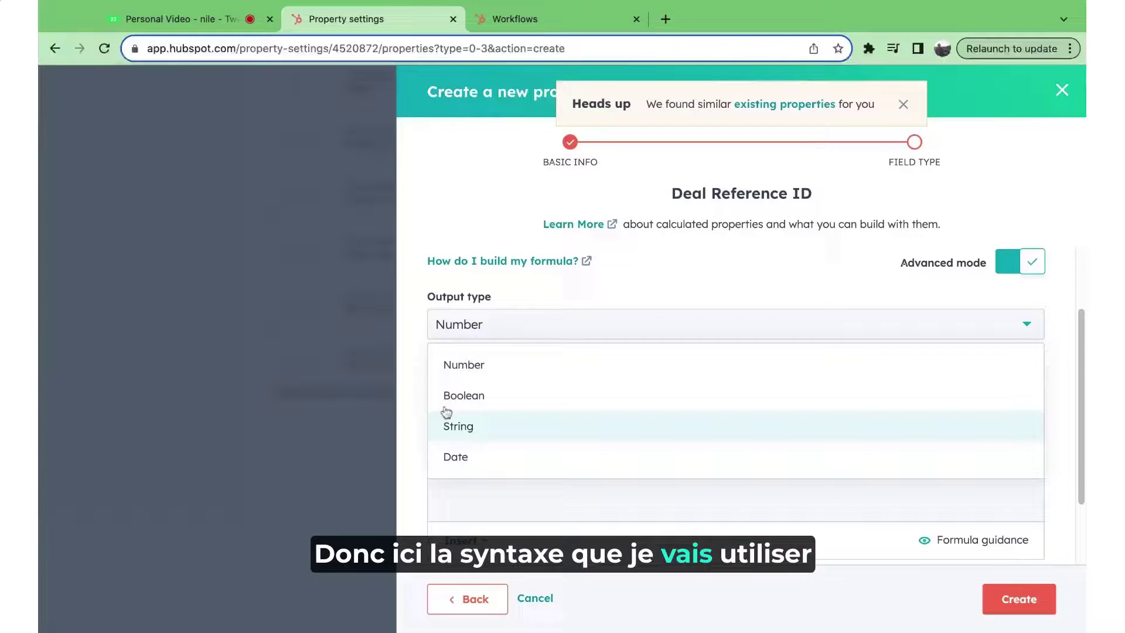
Set the output type to String and replace the 1 + 1 placeholder with concatenate()
click(466, 433)
scroll(467, 323, down, 1)
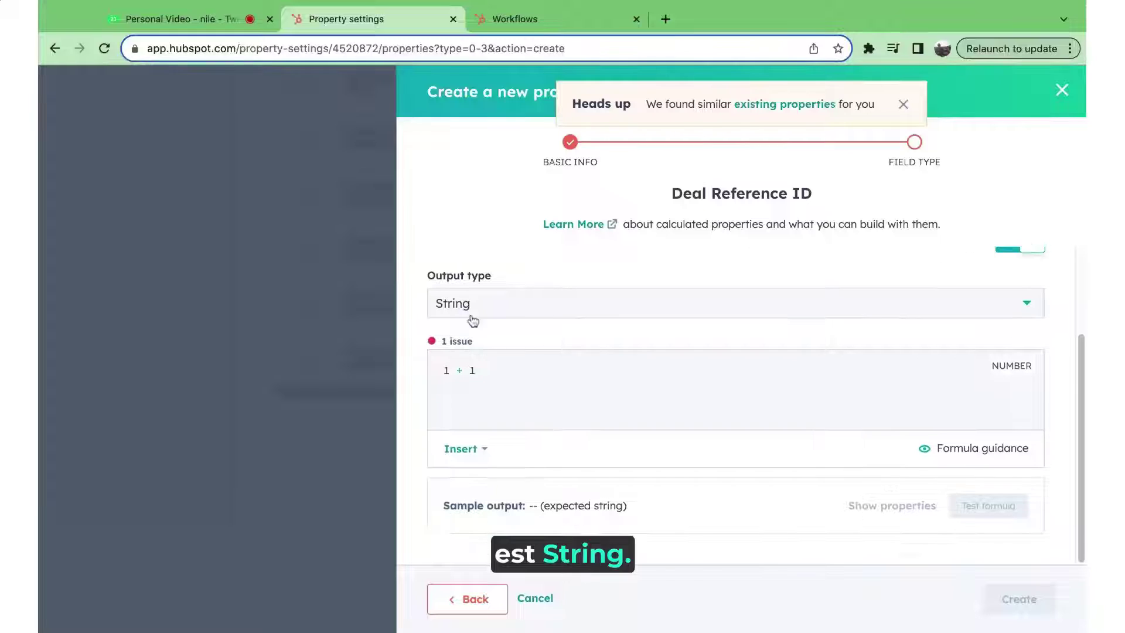
triple_click(481, 372)
key(BackSpace)
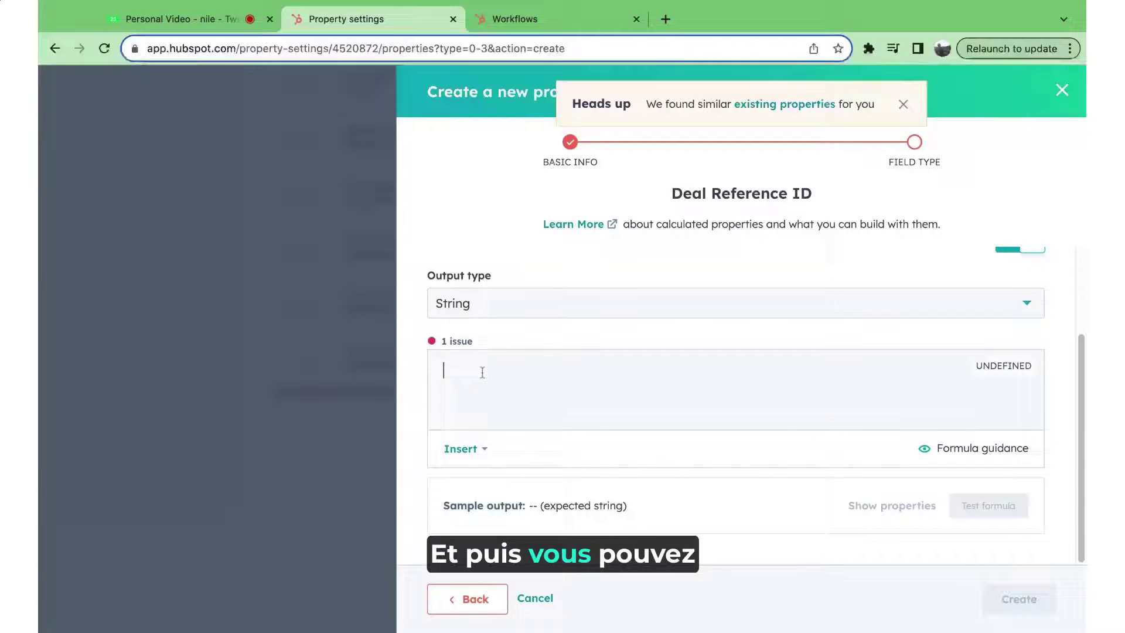
click(460, 449)
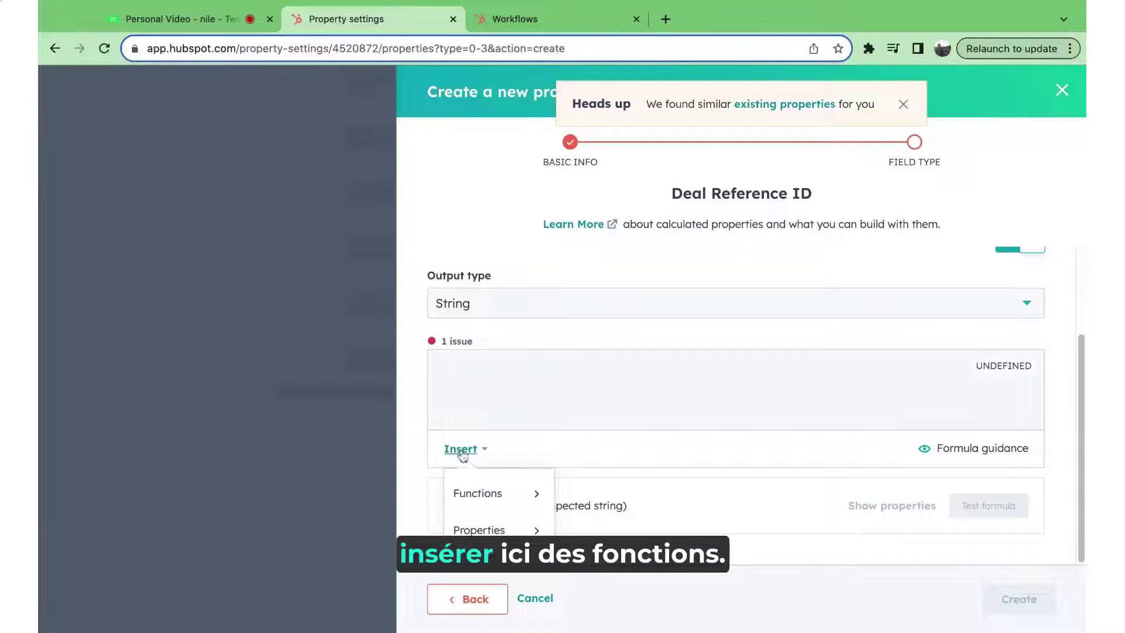
click(527, 497)
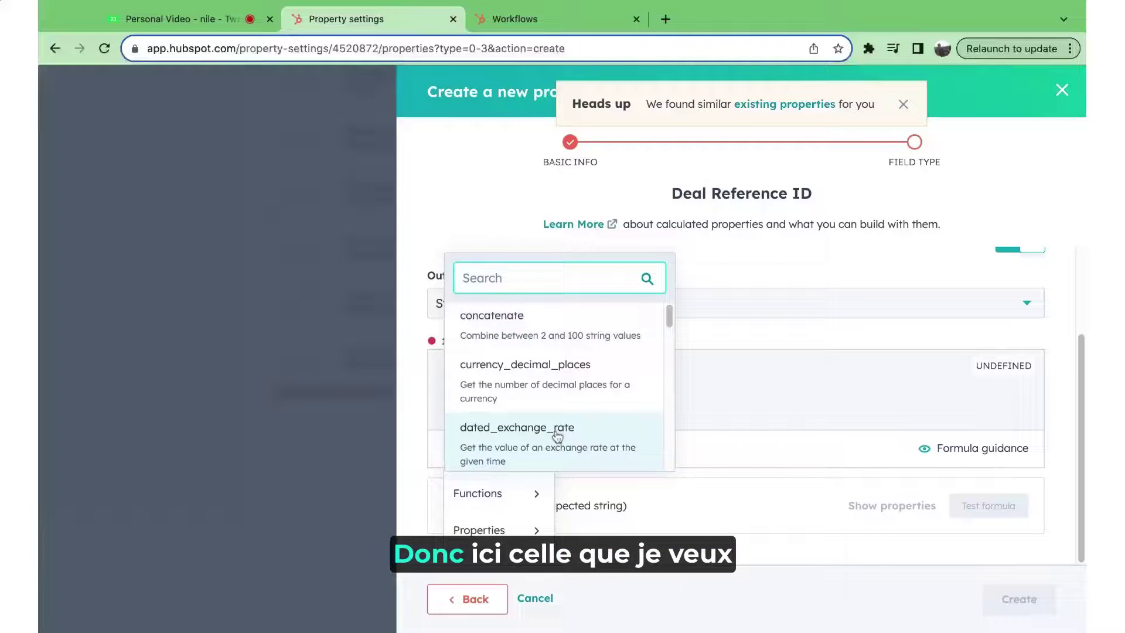
scroll(553, 437, down, 2)
scroll(556, 436, down, 1)
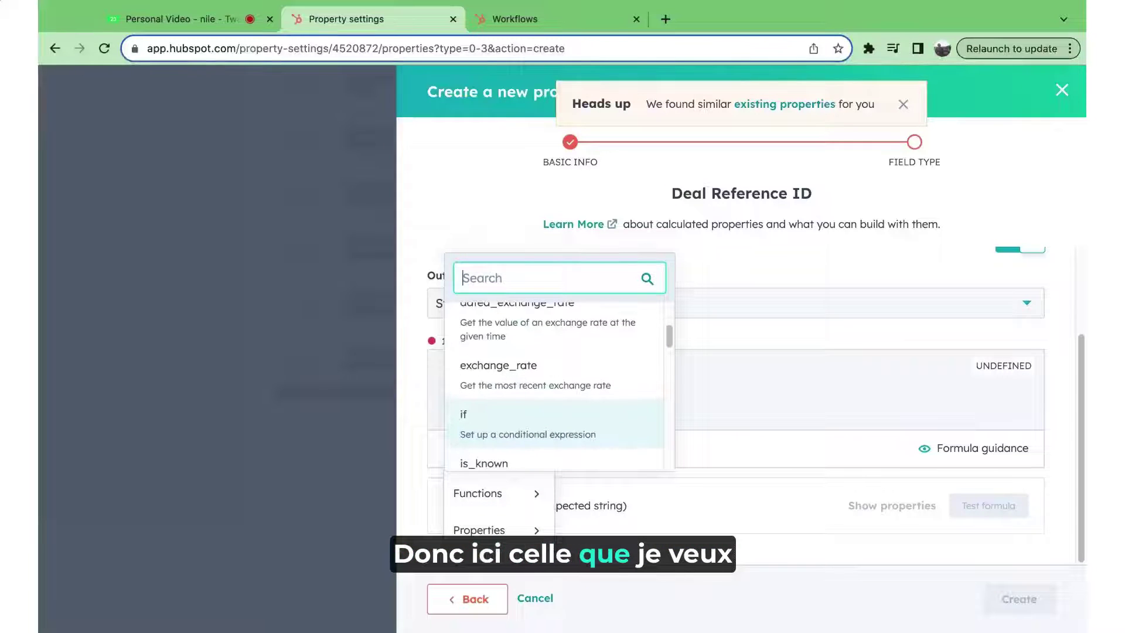
scroll(556, 437, up, 3)
click(492, 335)
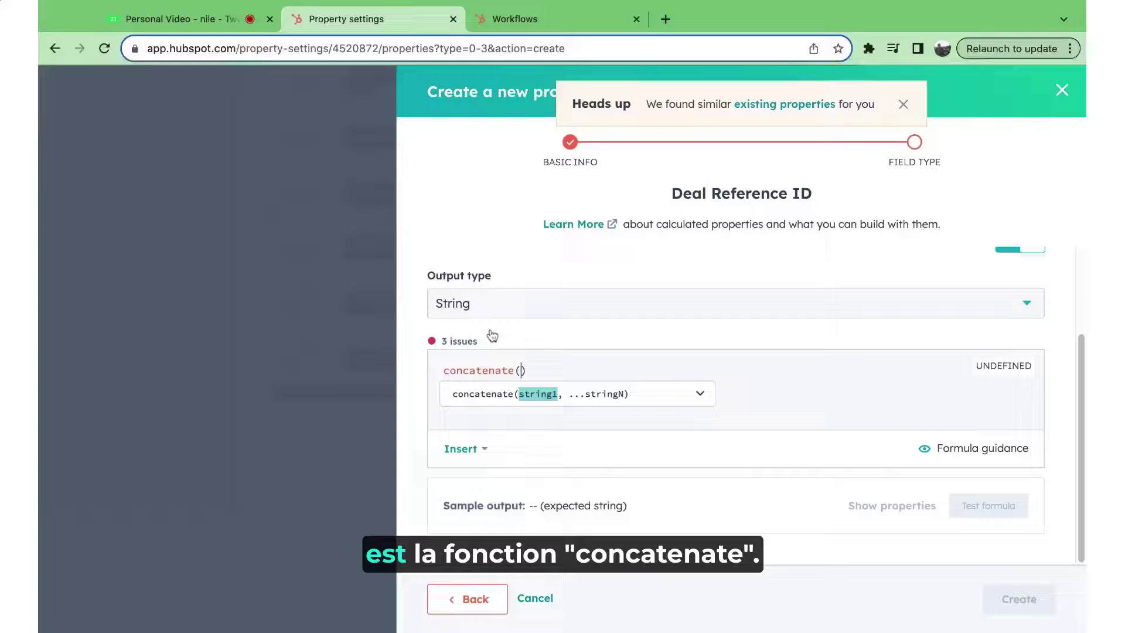
Fill concatenate with Deal Name, a comma, and a number_to_string() call
click(464, 450)
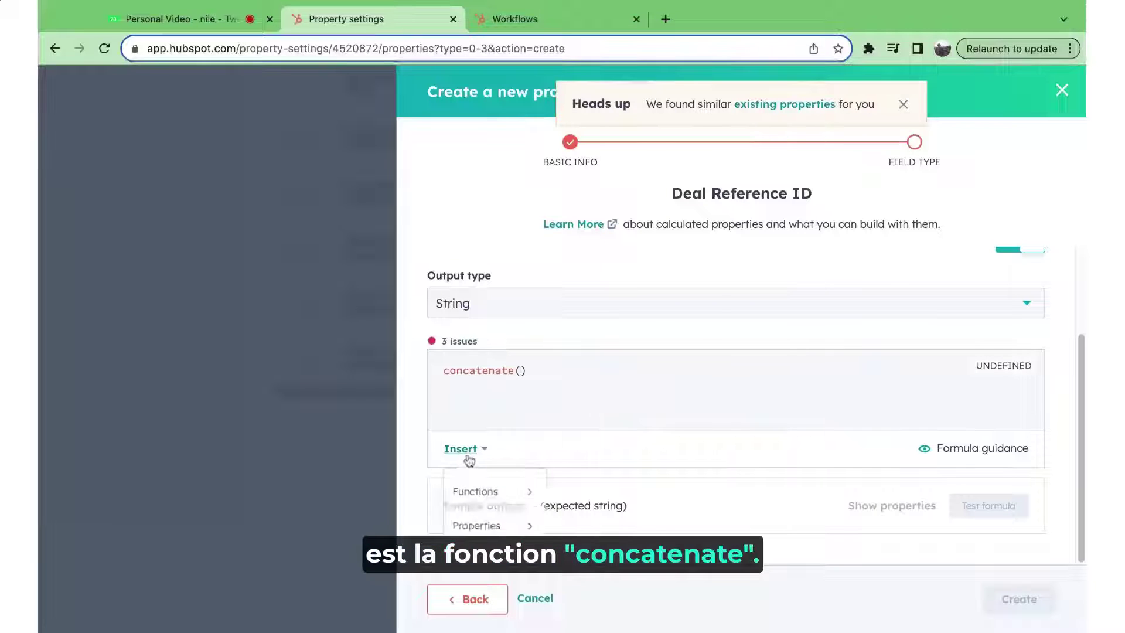
click(528, 530)
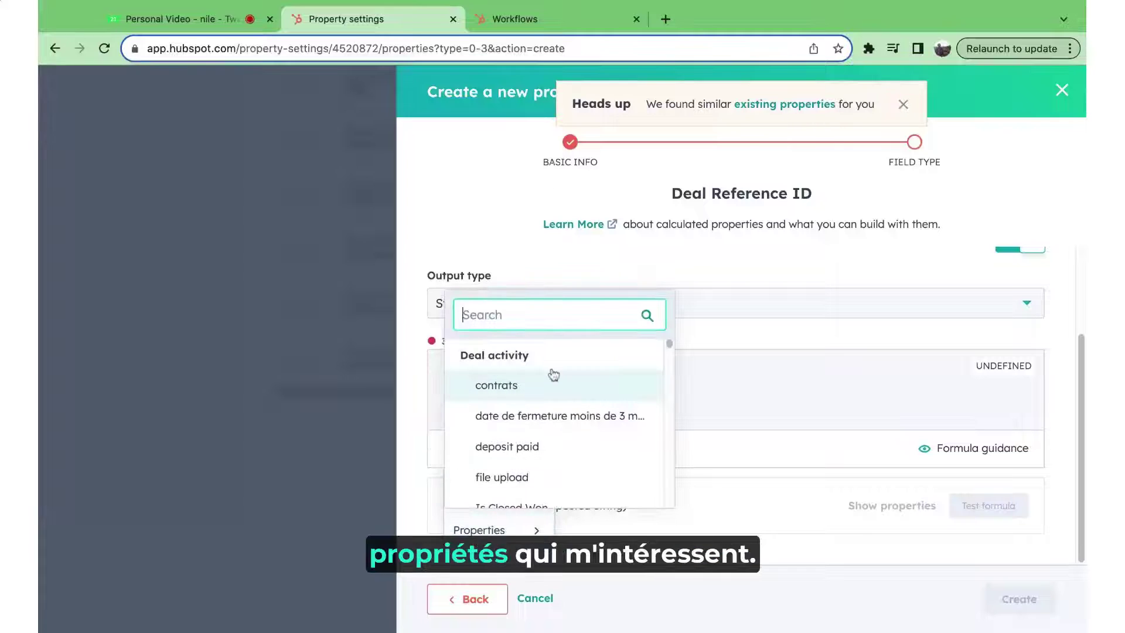
text(deal)
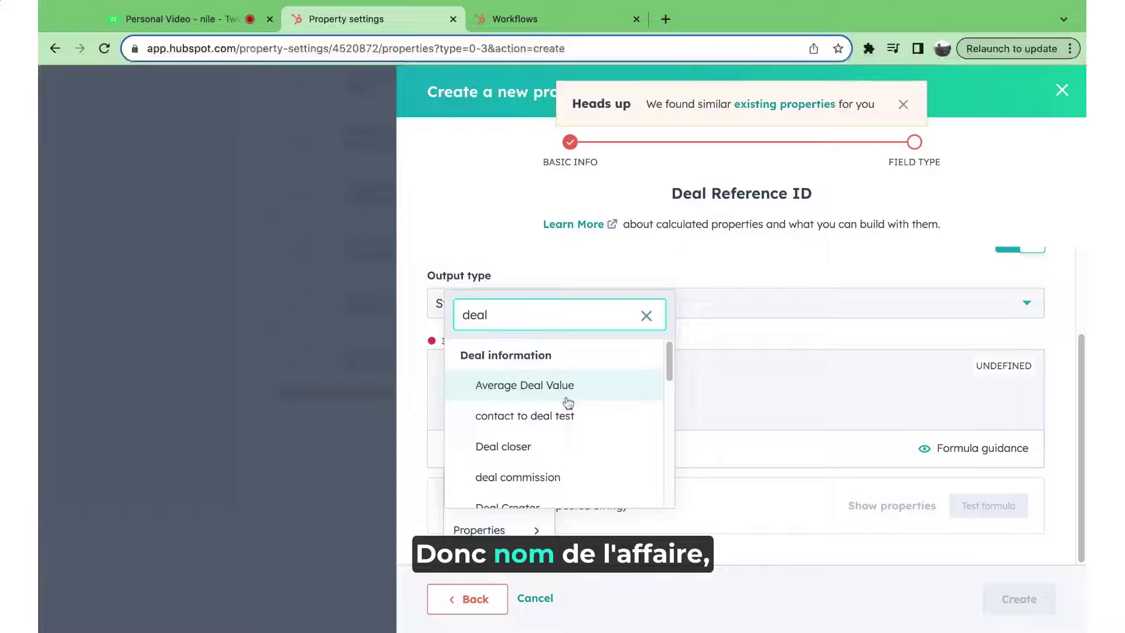
text( n)
click(505, 491)
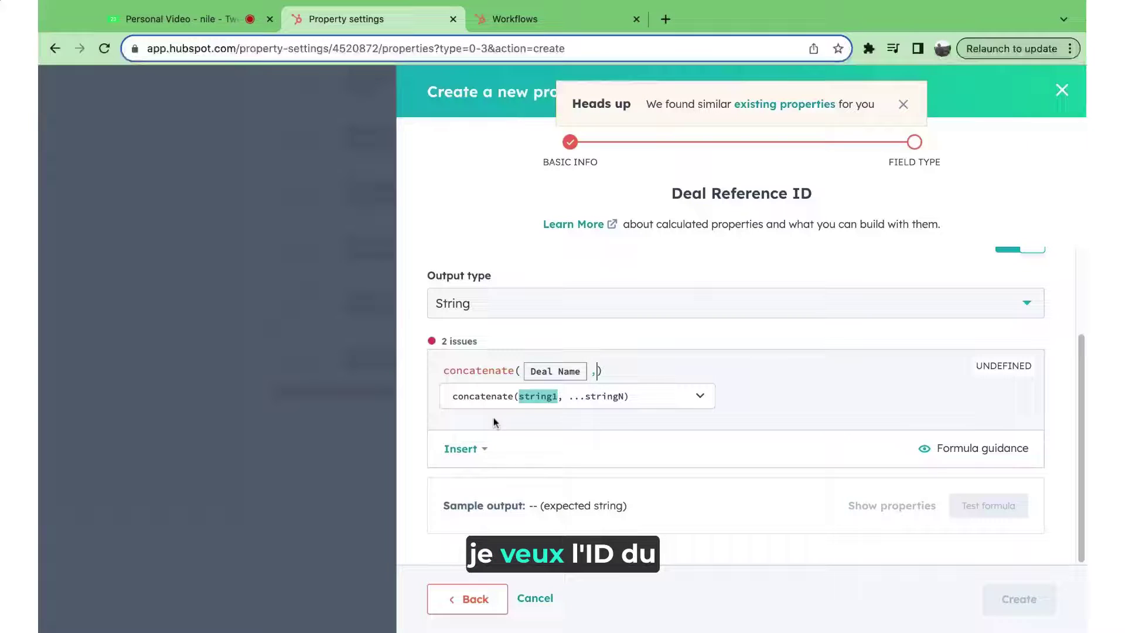
text(,)
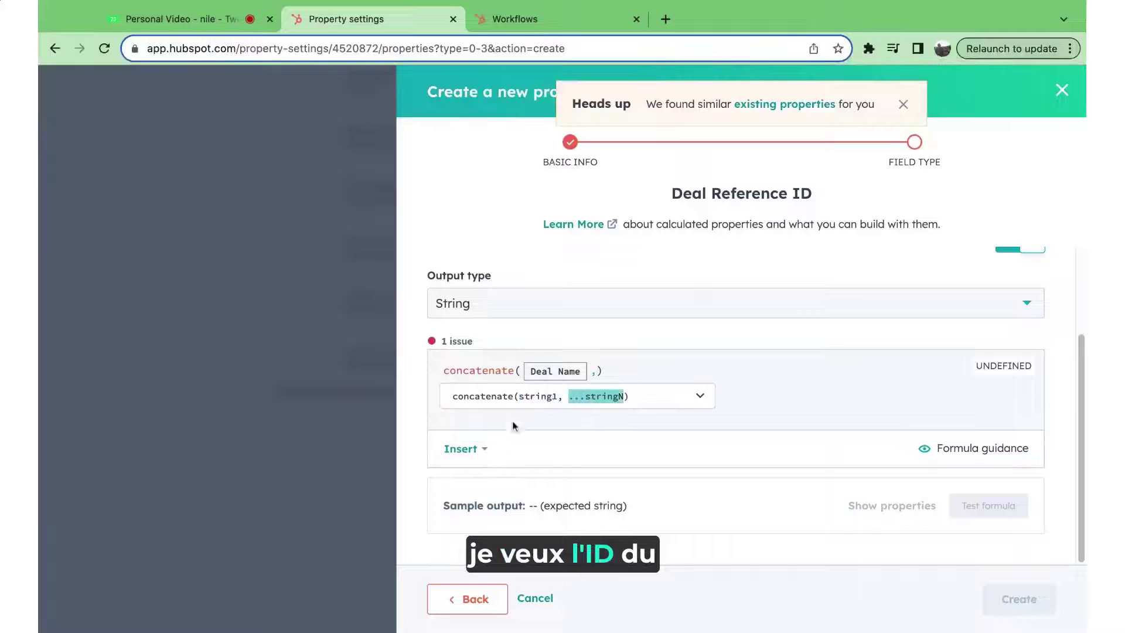
click(466, 454)
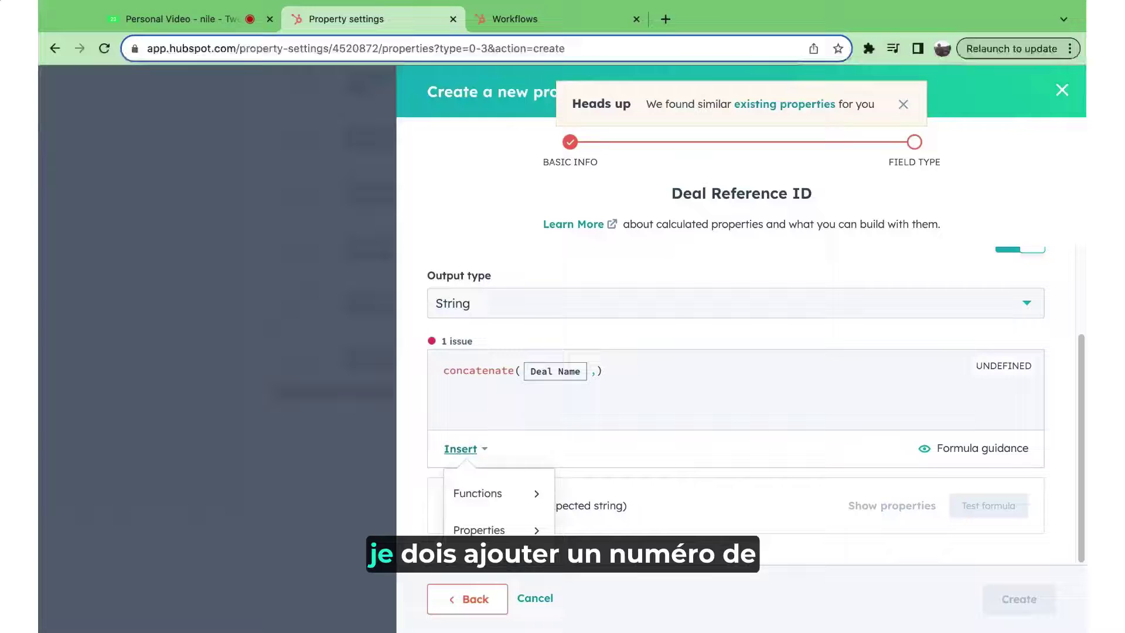
click(495, 495)
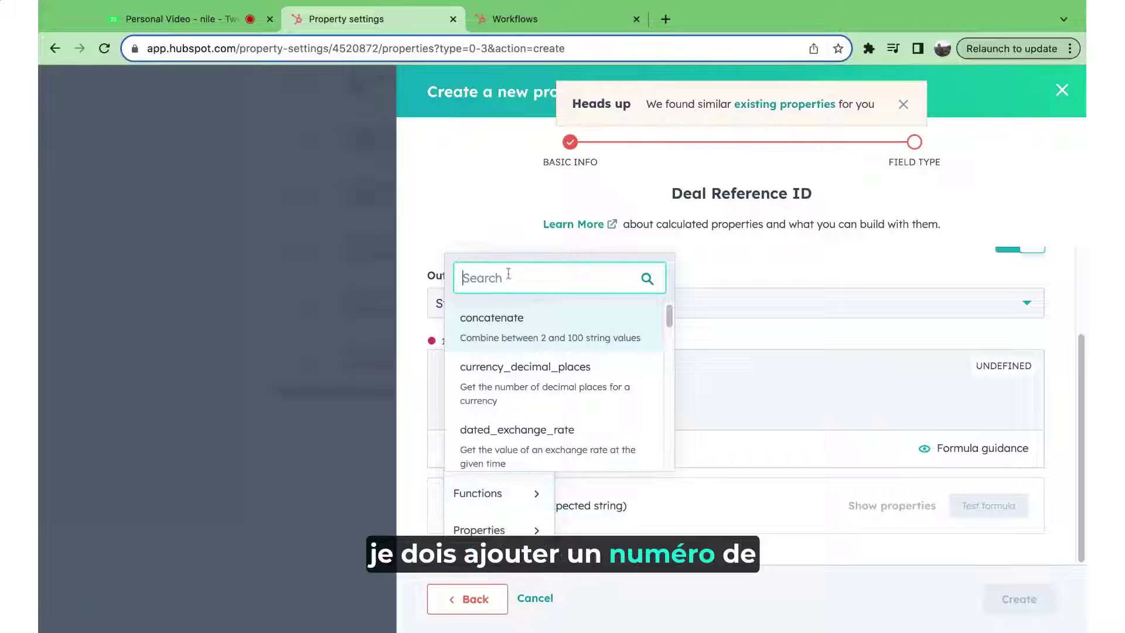
text(nu)
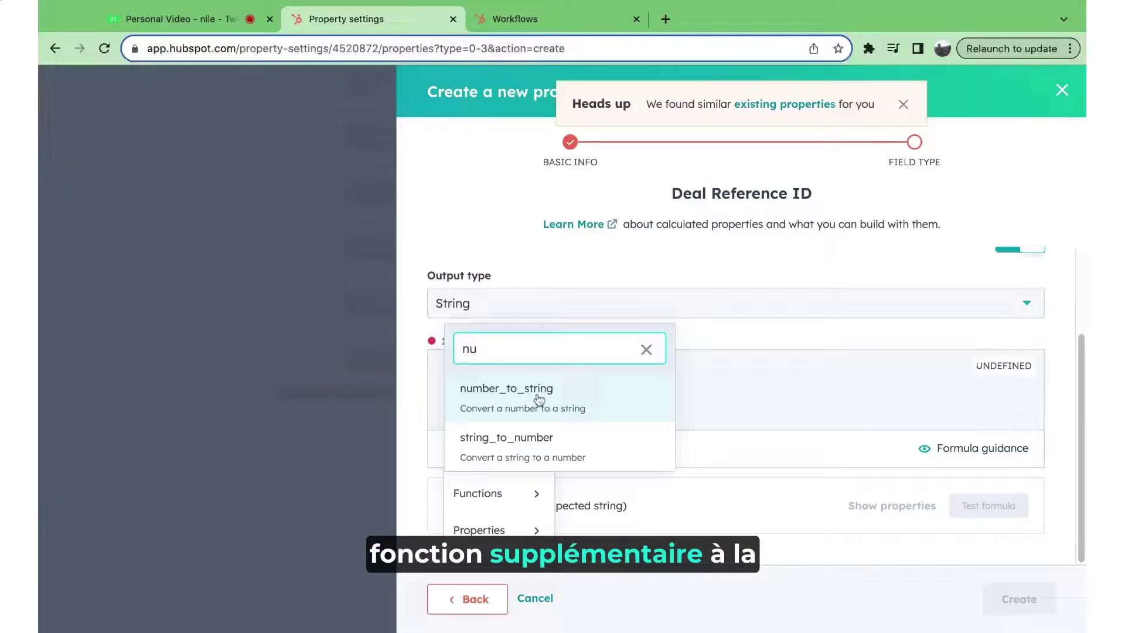
click(515, 404)
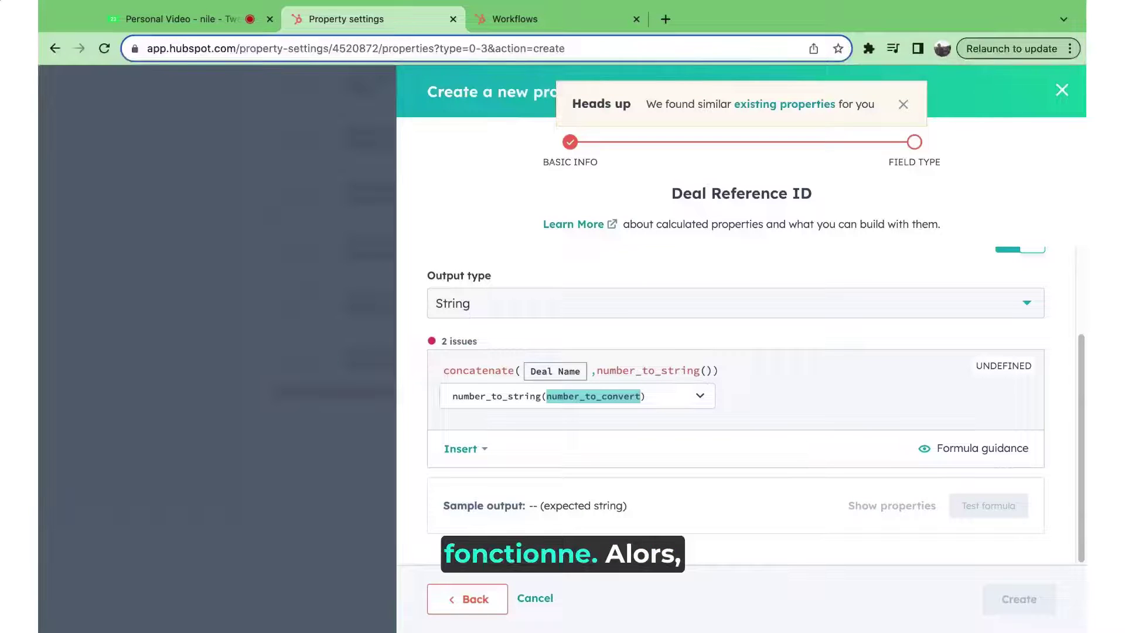
Insert the Record ID property inside the first number_to_string()
click(461, 449)
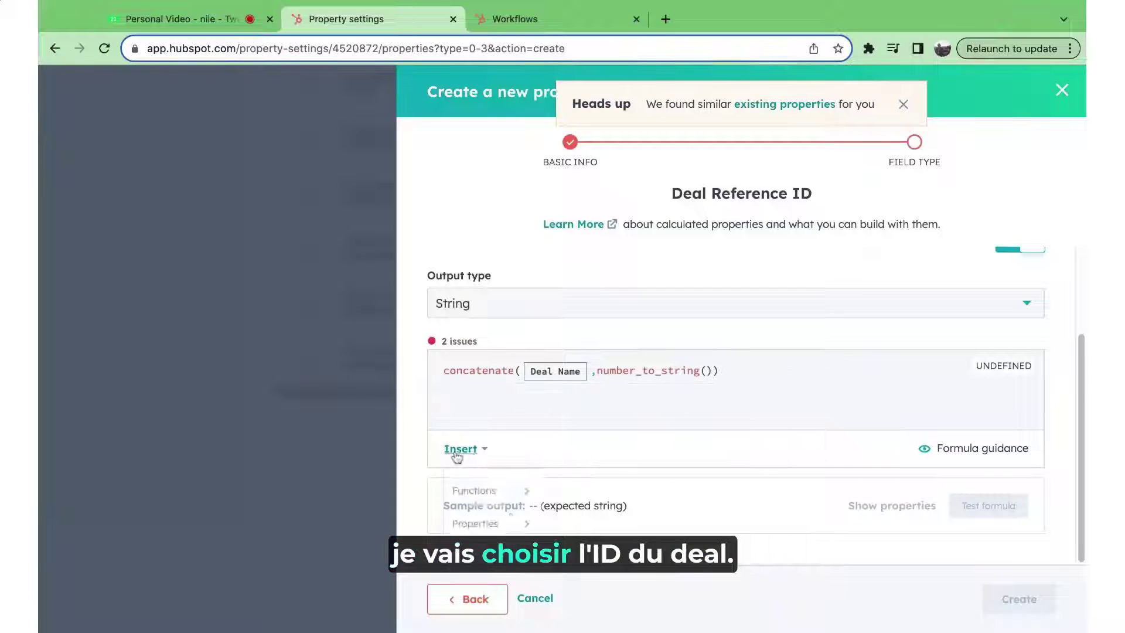
click(514, 530)
text(ID)
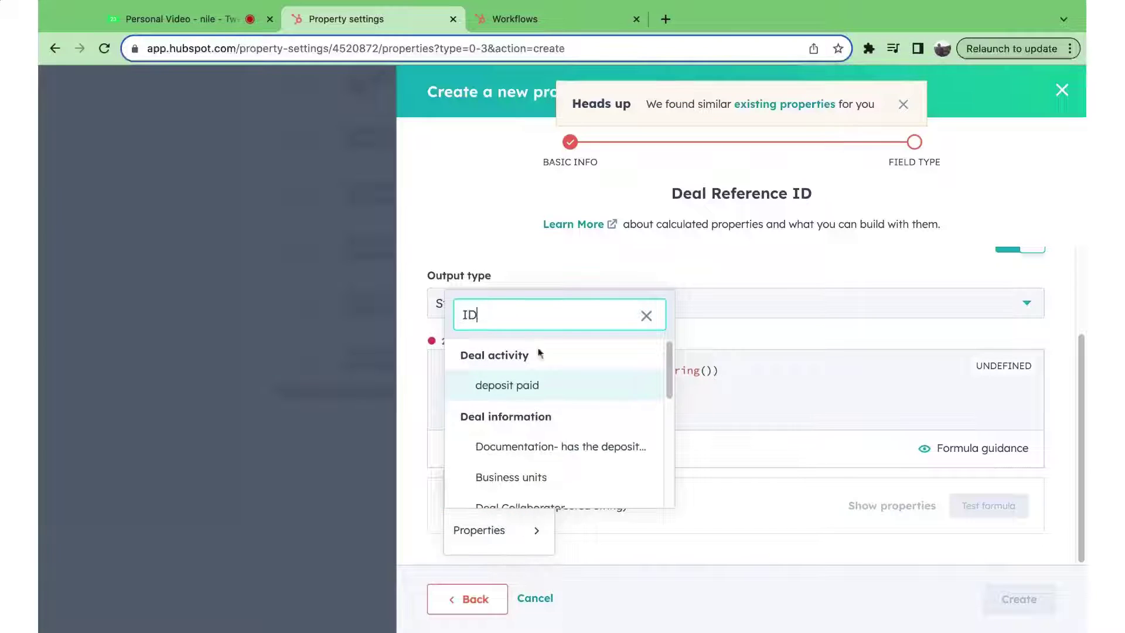
scroll(535, 459, down, 3)
click(537, 456)
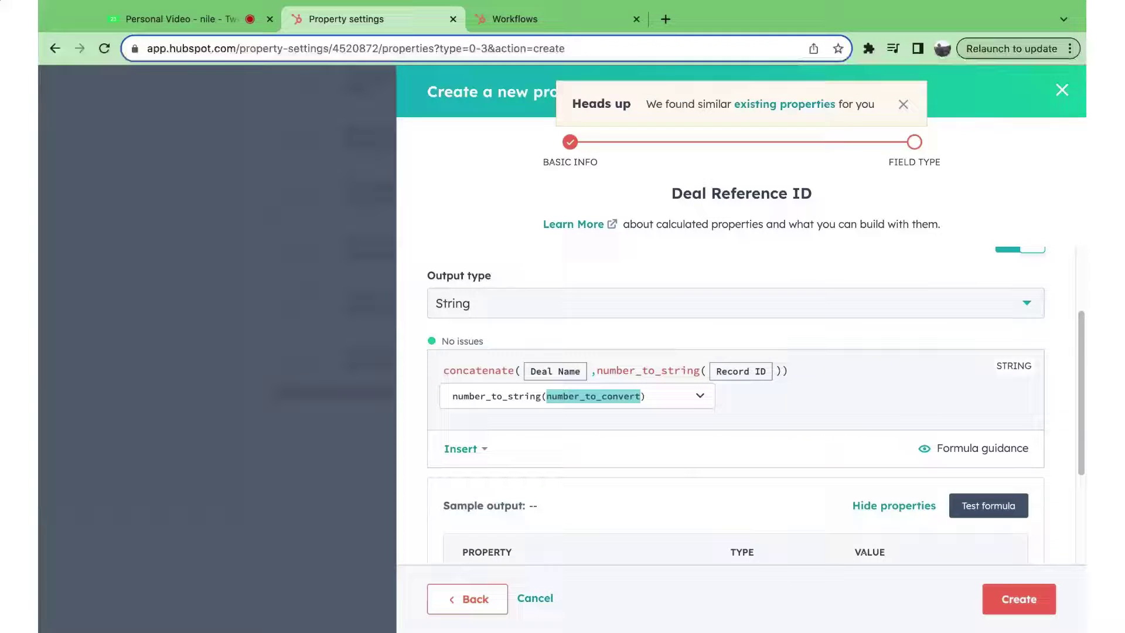
Append a second number_to_string() wrapping Create Date and close the parentheses
click(782, 371)
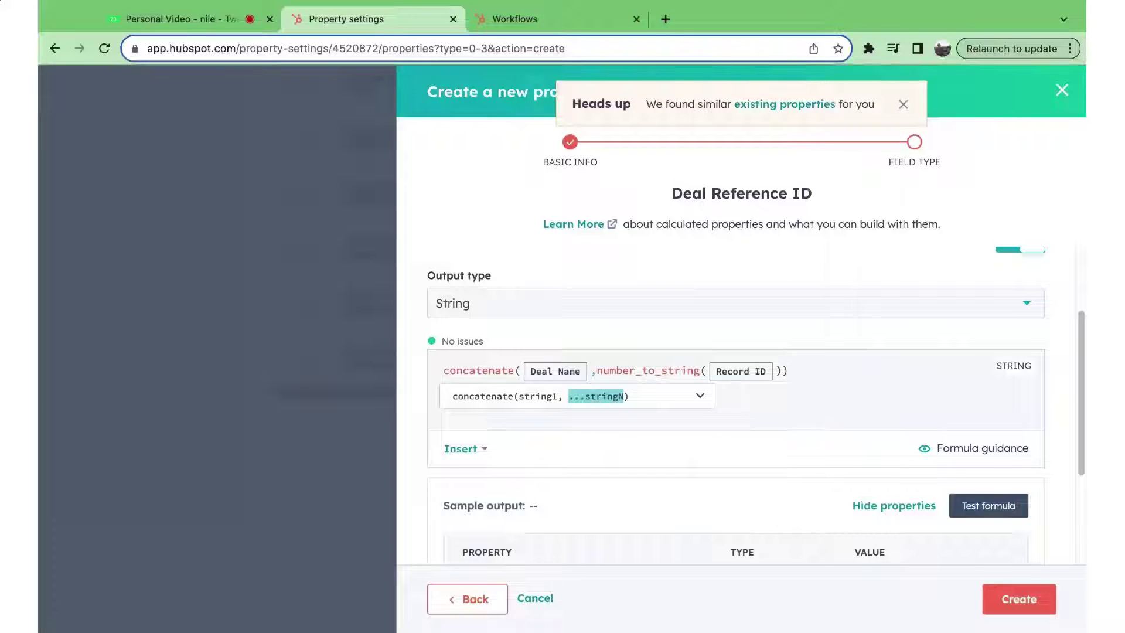
text(,)
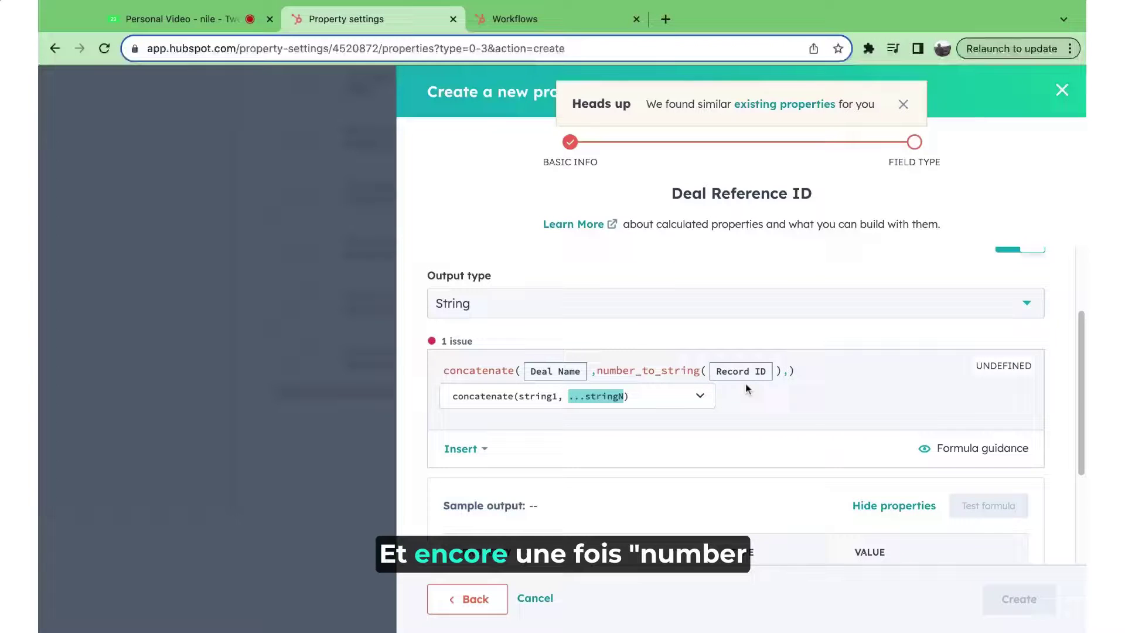
text(n)
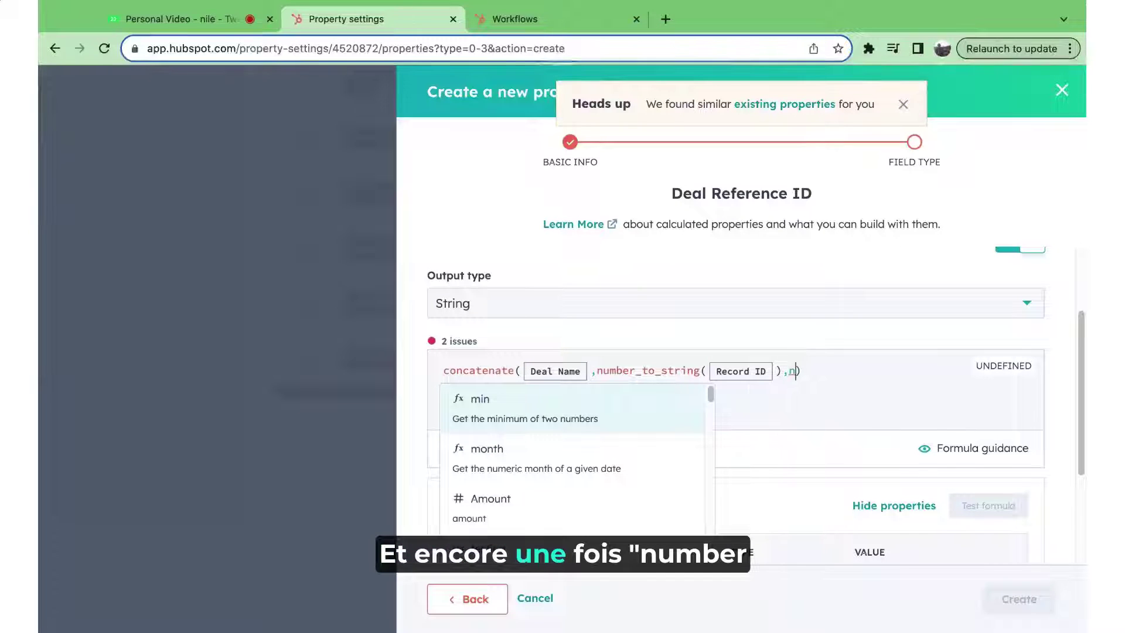
text(umb)
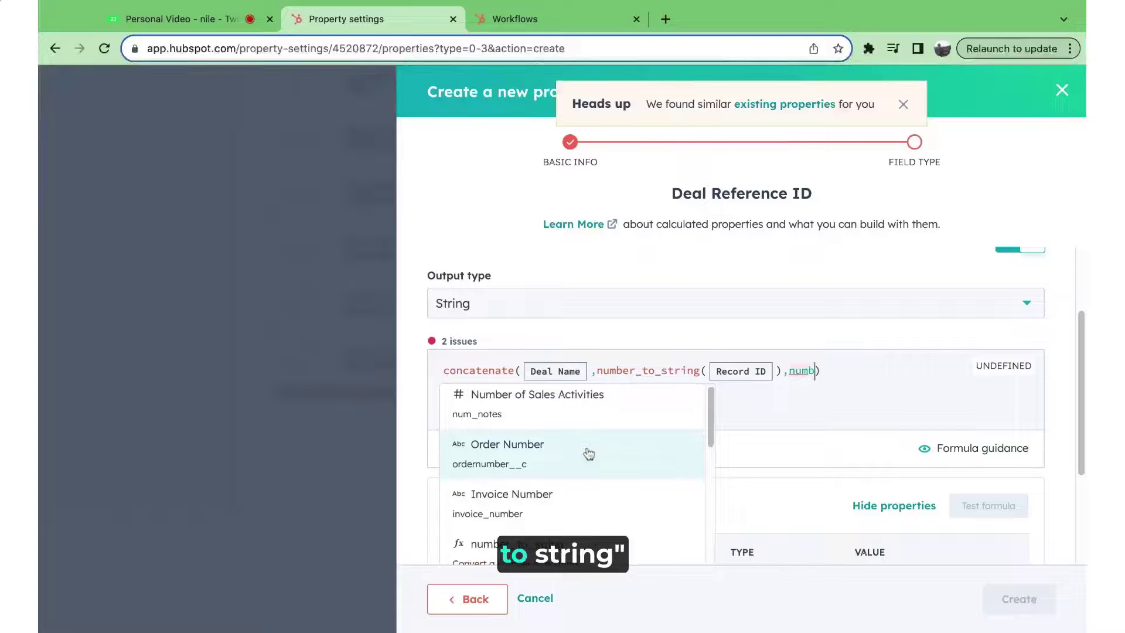
scroll(588, 454, down, 1)
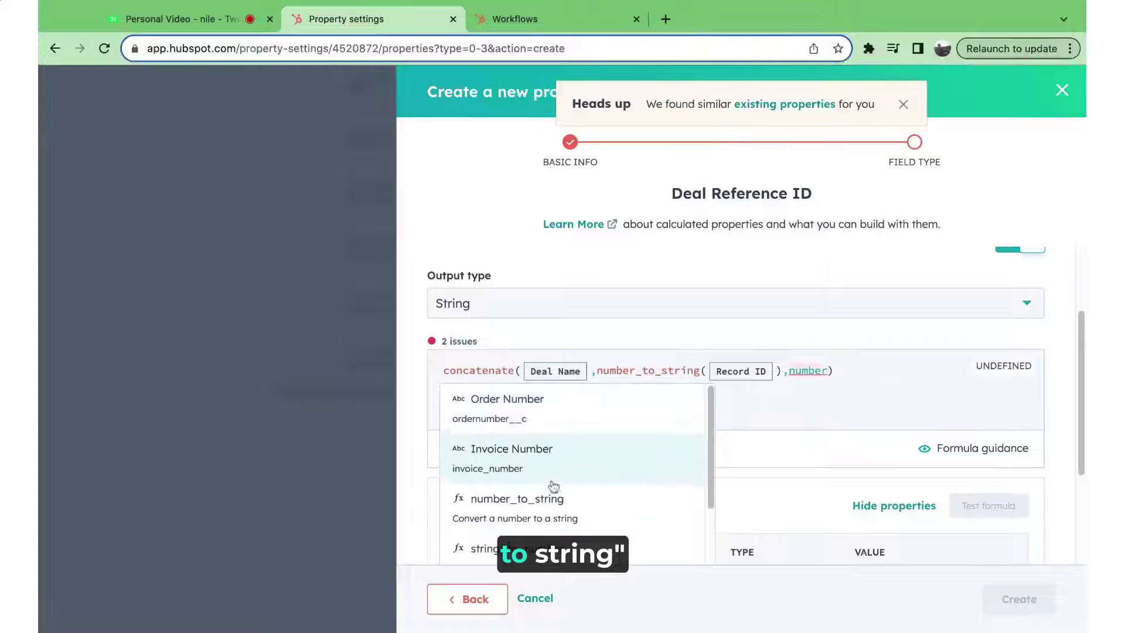
click(538, 514)
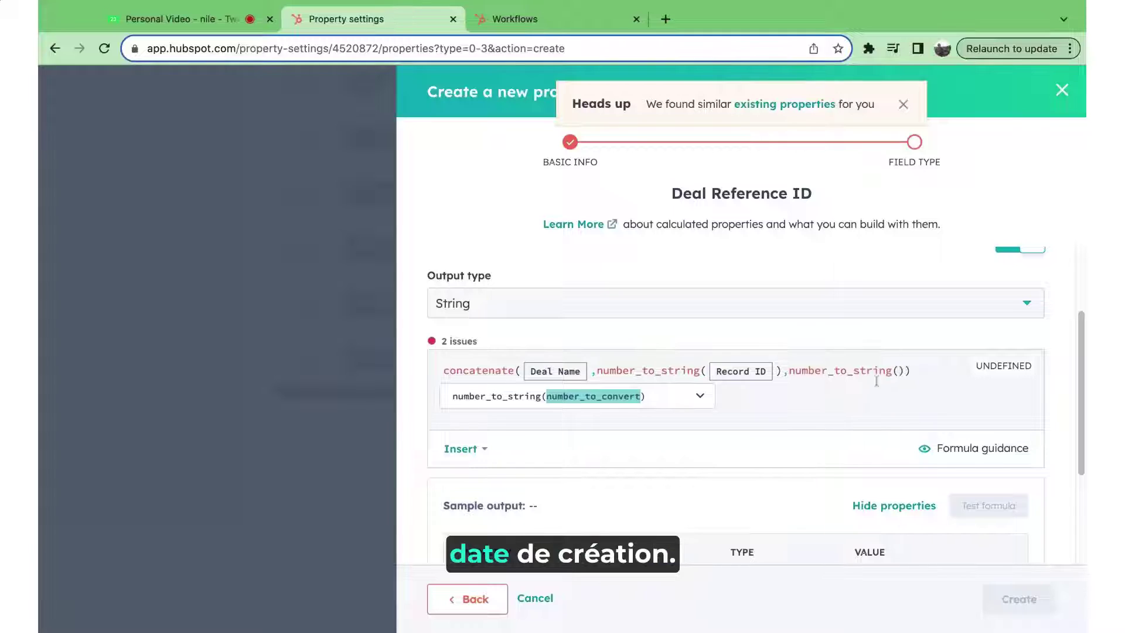
click(484, 450)
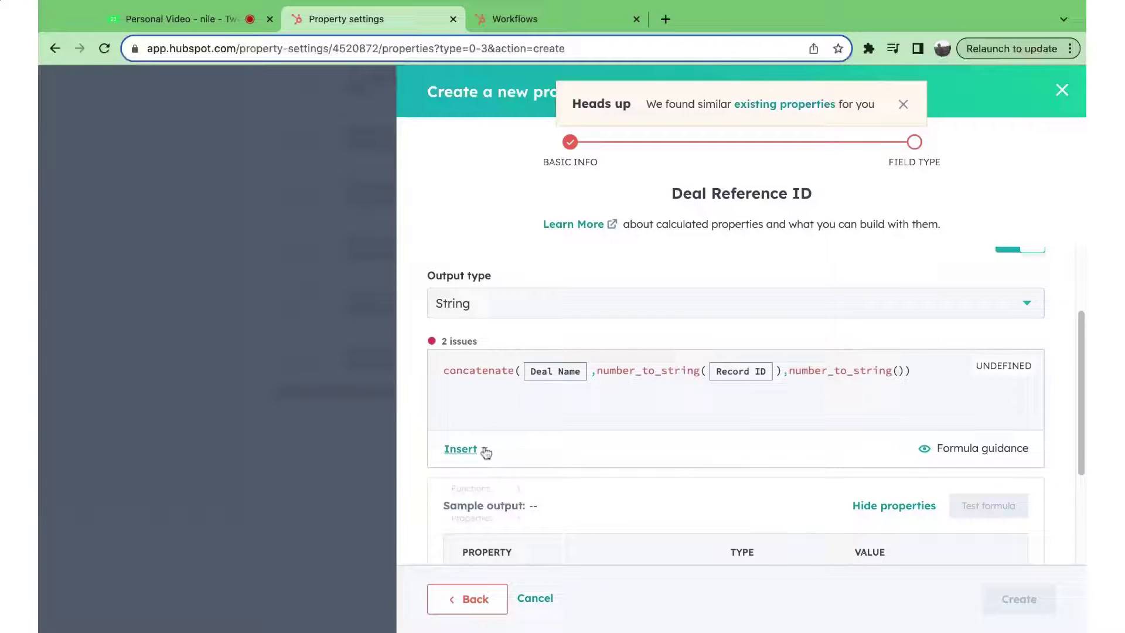
click(516, 529)
text(cre)
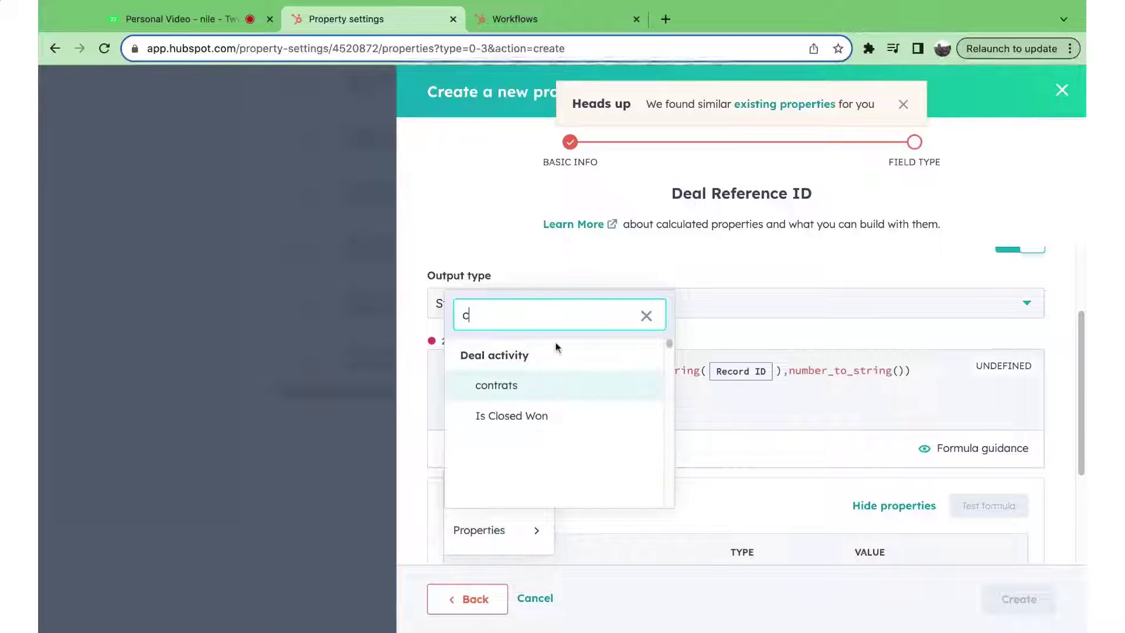
click(512, 492)
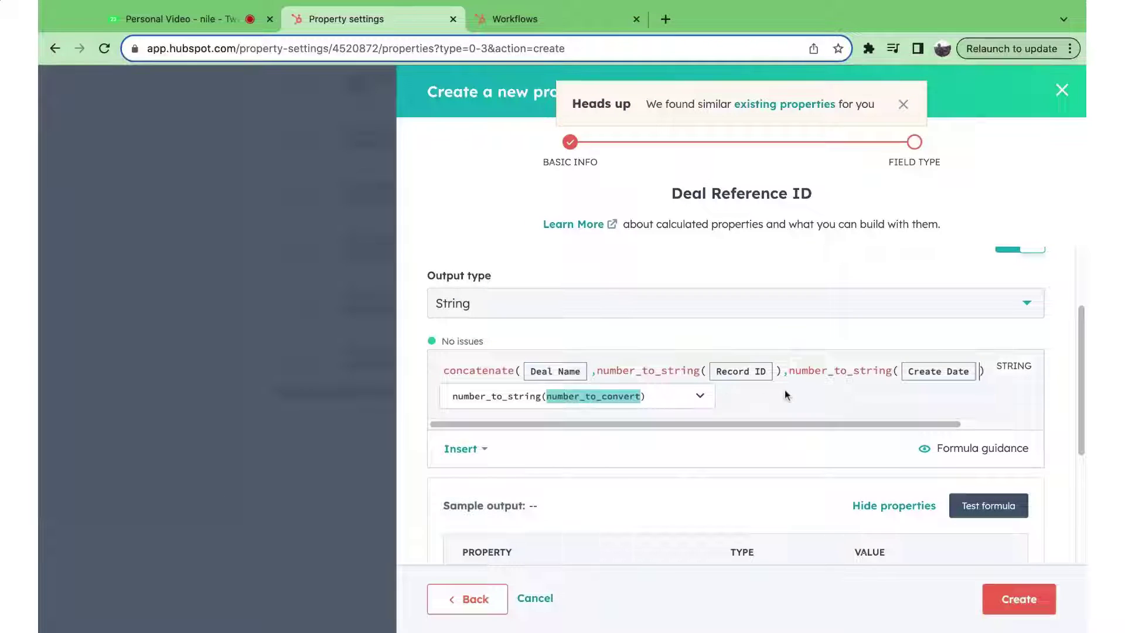
text())
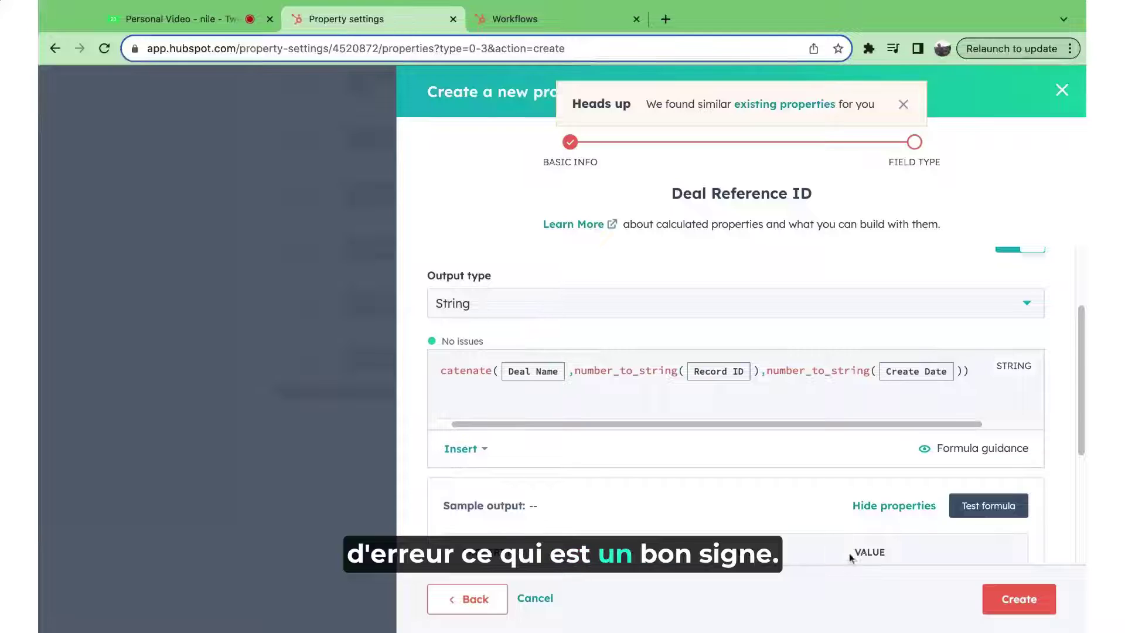
Test the formula with Create Date 11/01/2023, Deal Name TESTDEAL and a sample Record ID
scroll(849, 553, down, 4)
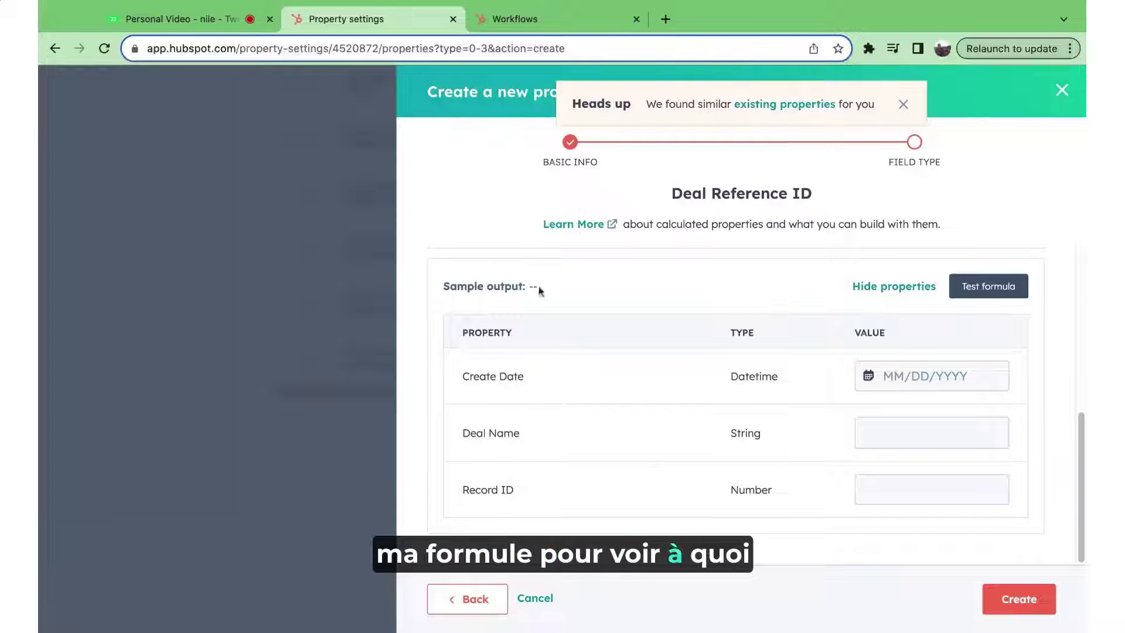
click(857, 376)
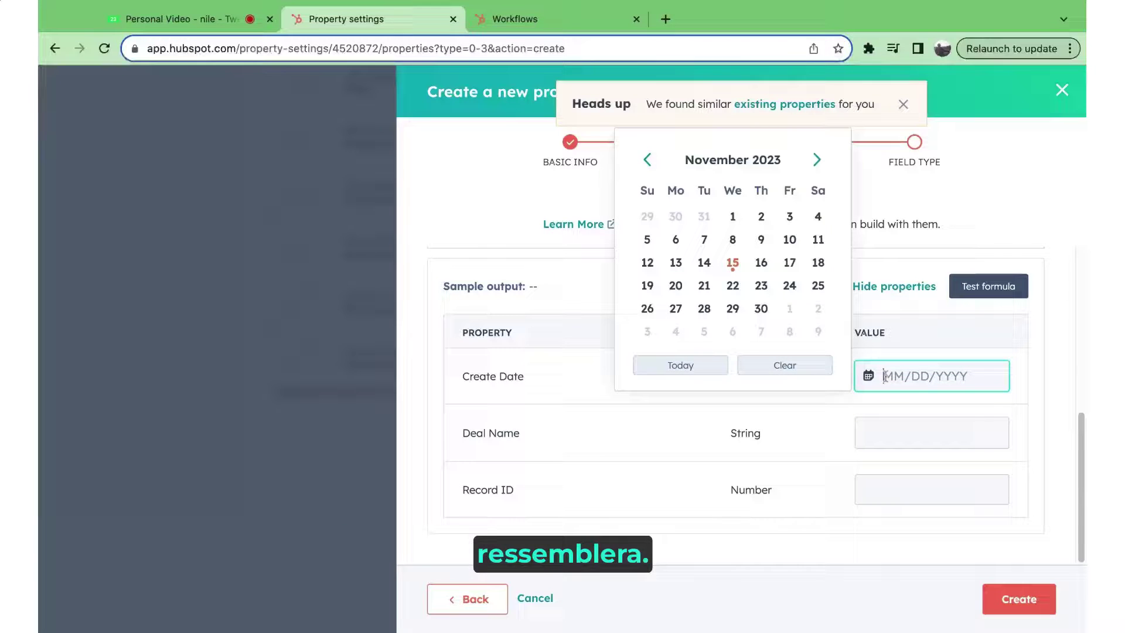
click(732, 218)
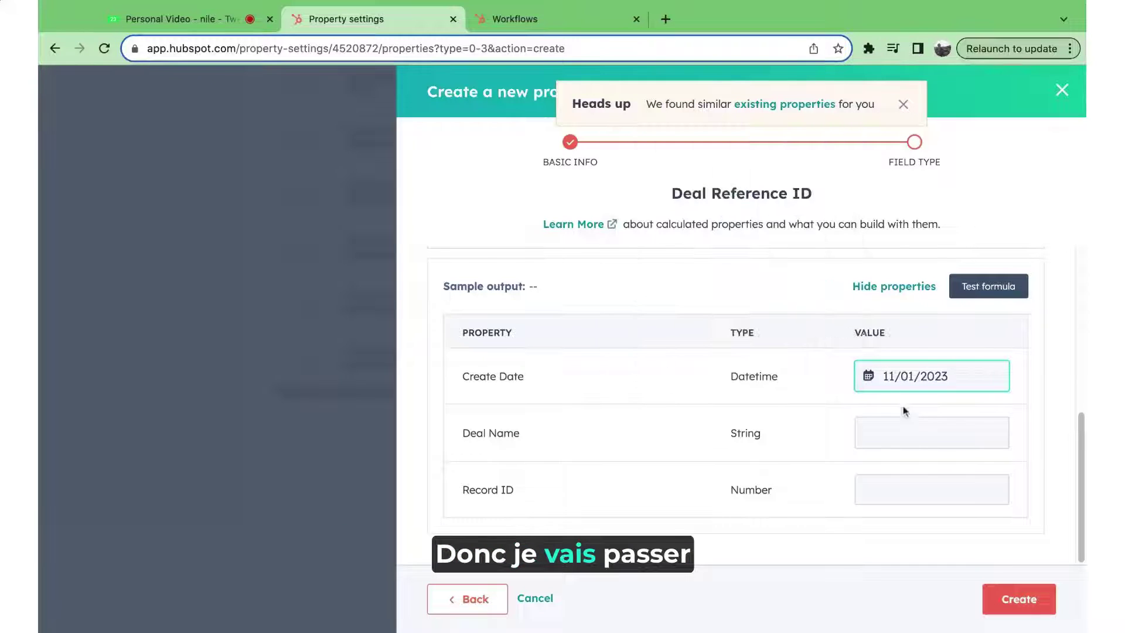
click(902, 433)
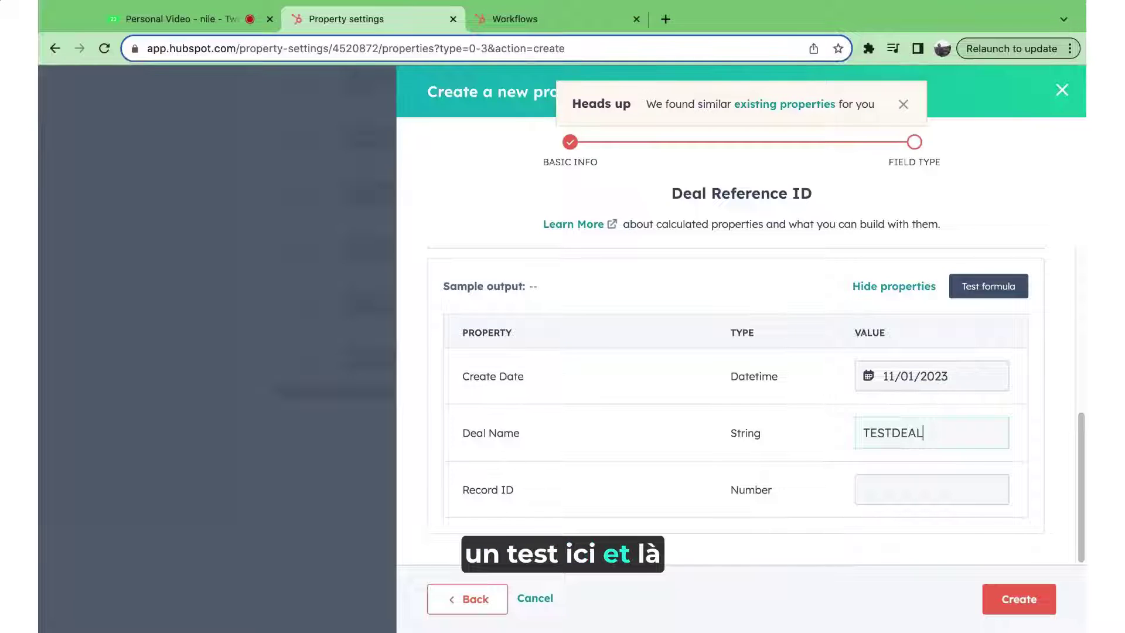
click(899, 487)
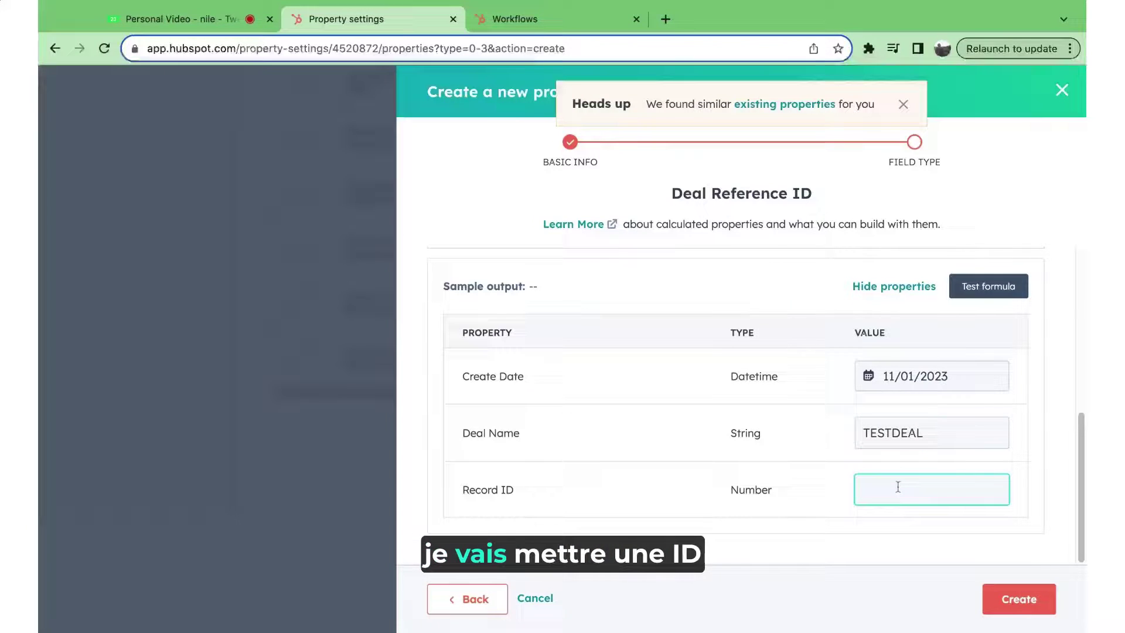
text(3465824)
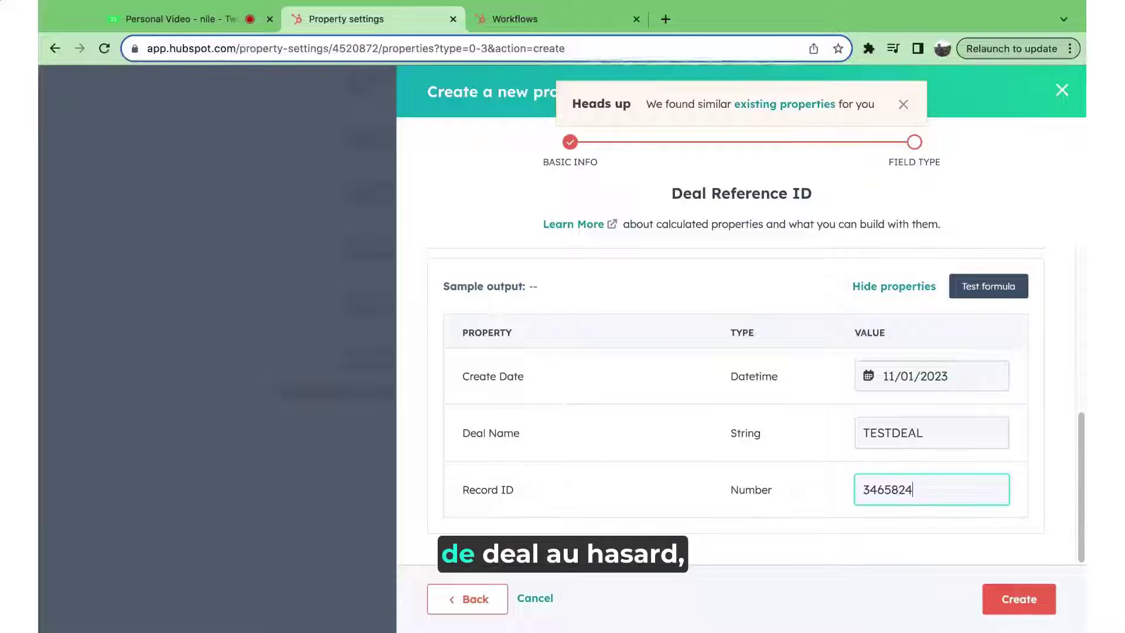
click(975, 287)
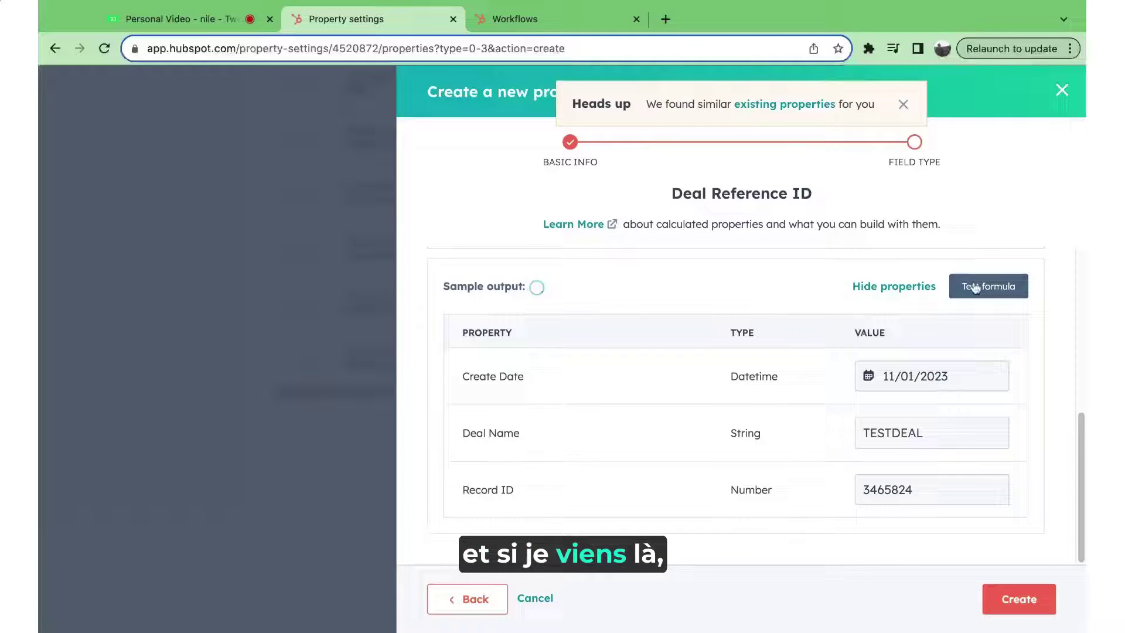
scroll(672, 507, up, 1)
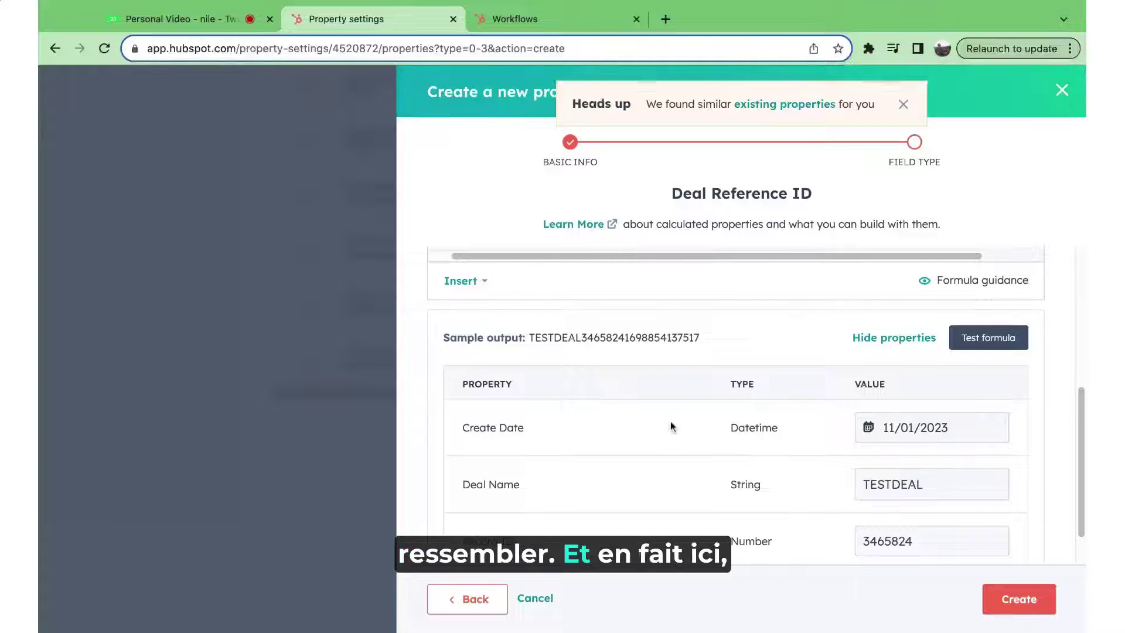
scroll(728, 375, up, 2)
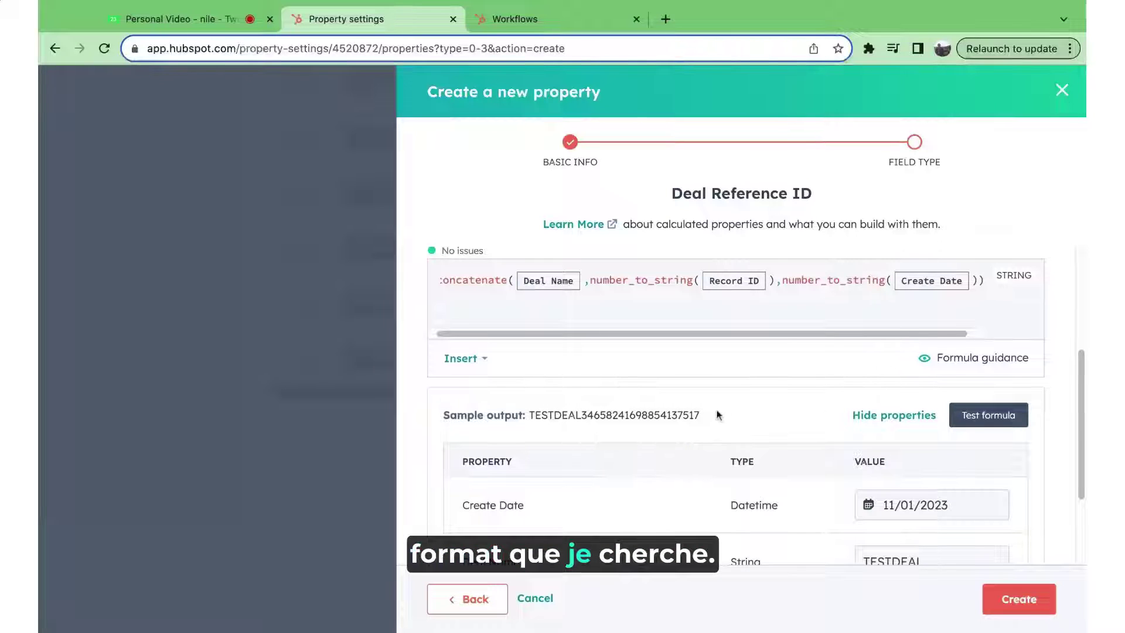
scroll(785, 310, right, 1)
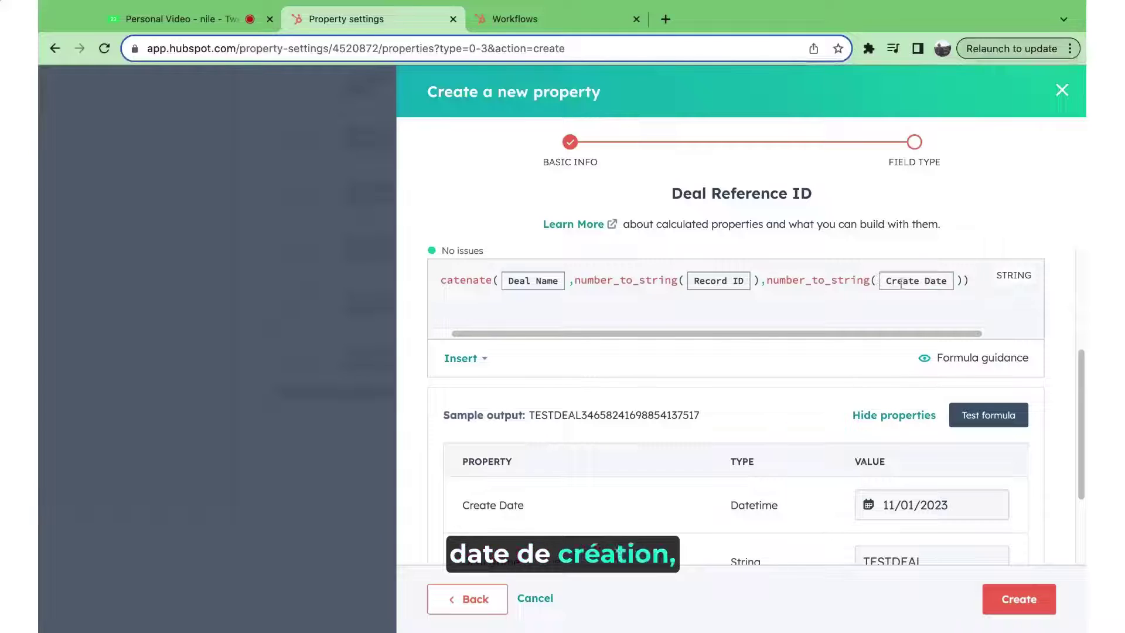
Wrap the Create Date argument in year() so only the year is used
click(877, 281)
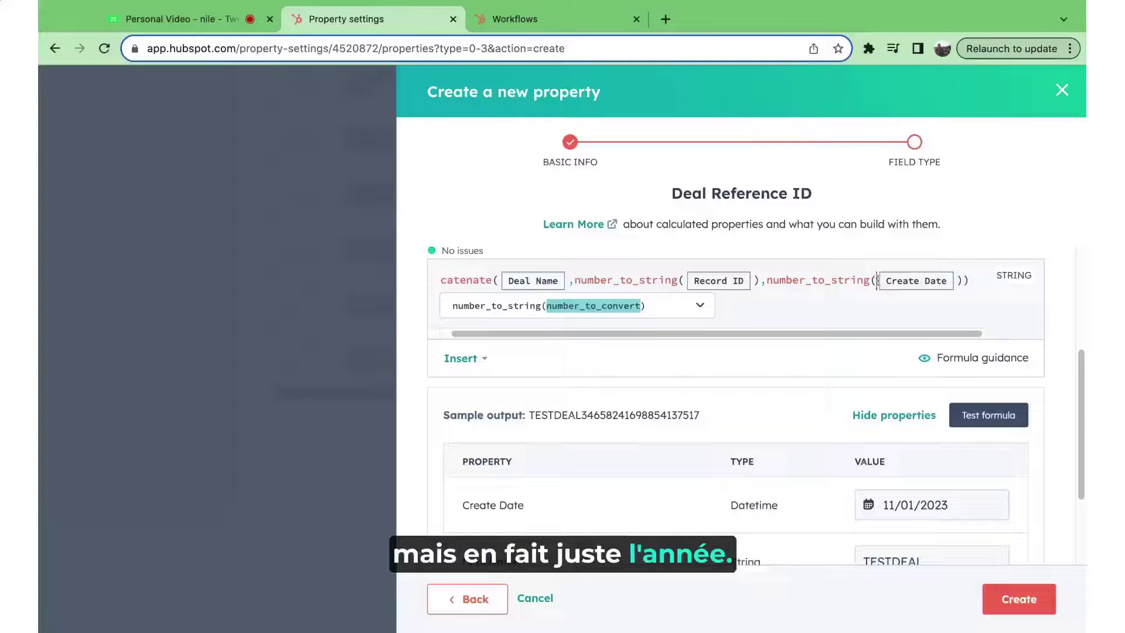
click(479, 359)
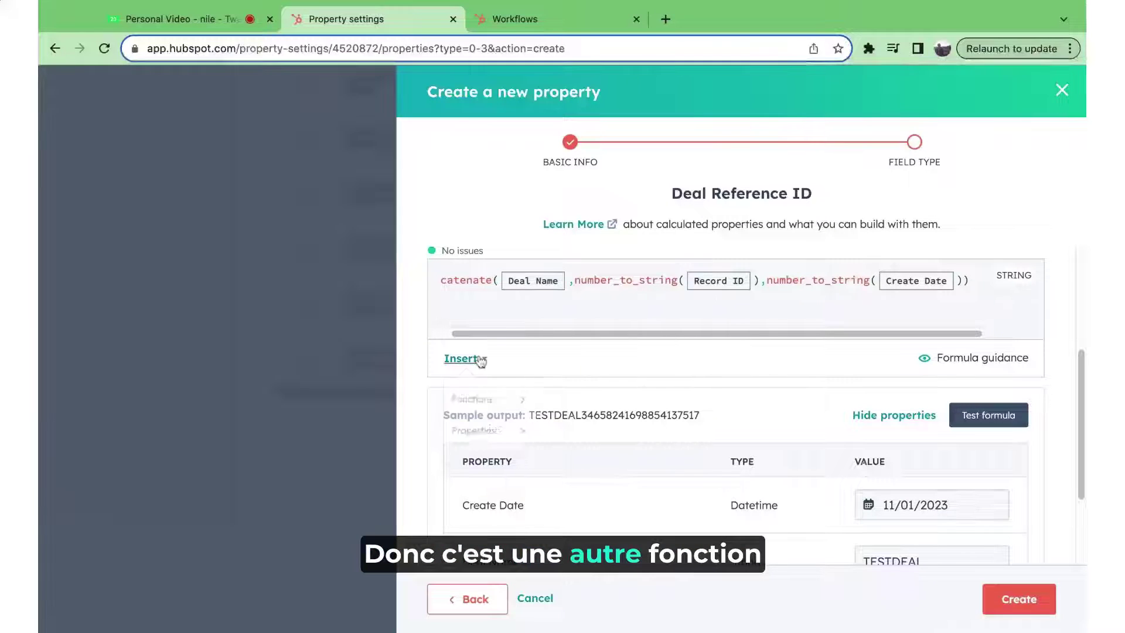
mouse_move(485, 401)
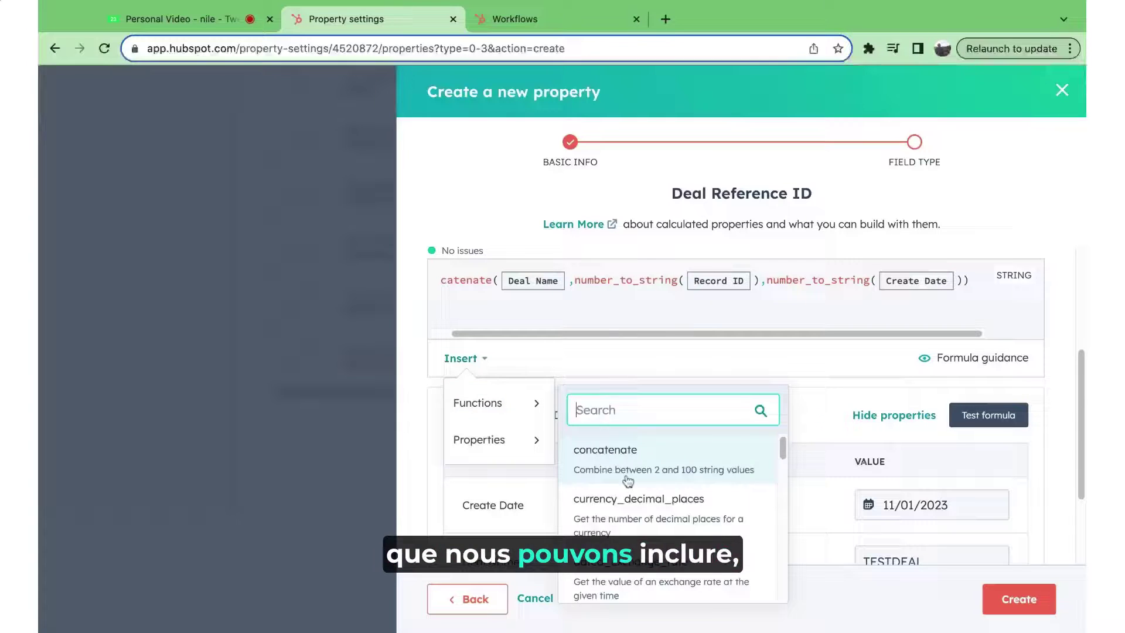
text(year)
click(656, 476)
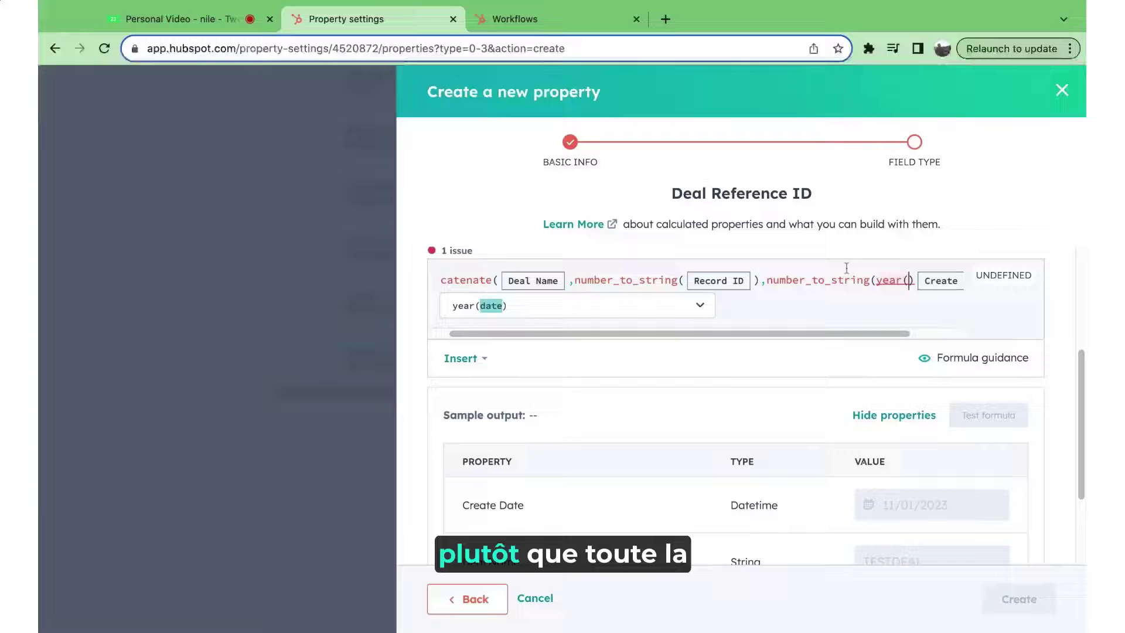
key(BackSpace)
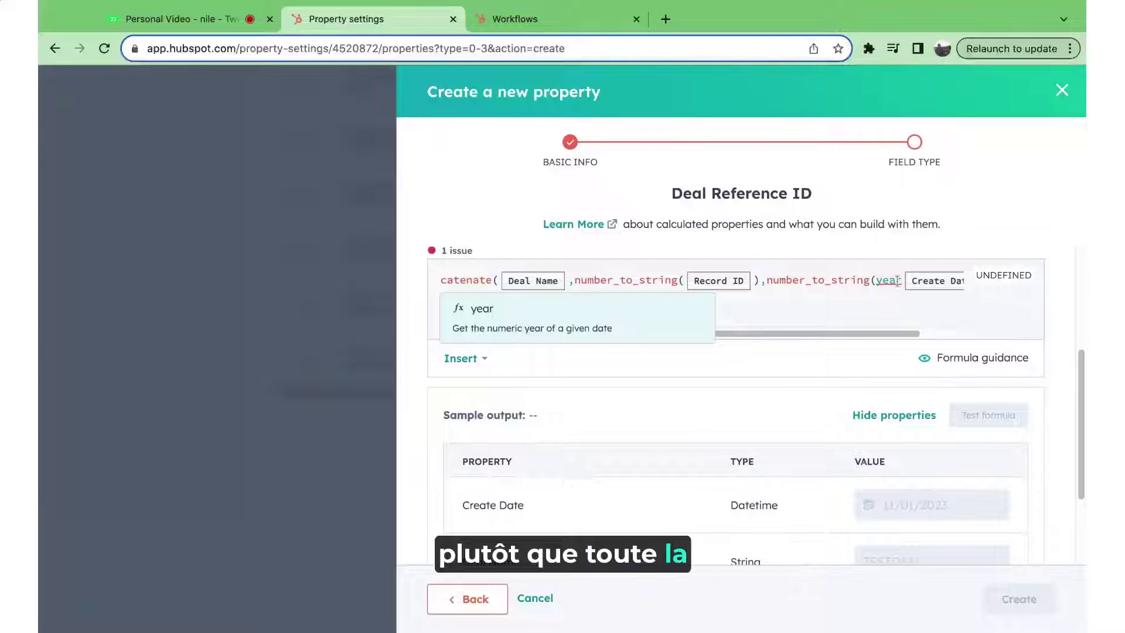
key(Right)
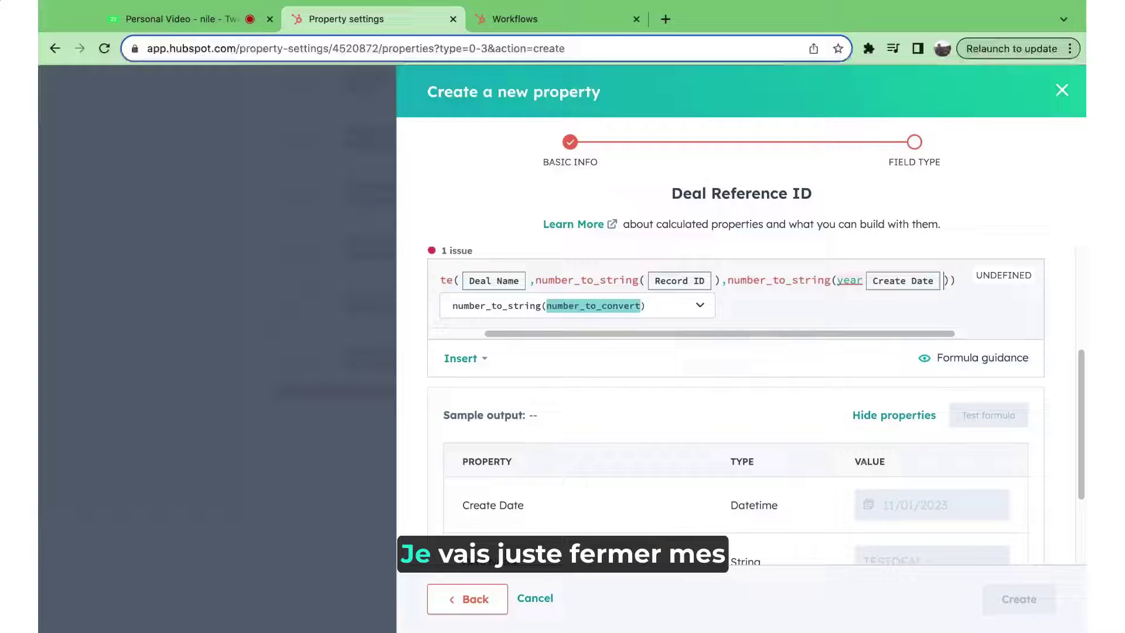
key(Right)
key(Right)
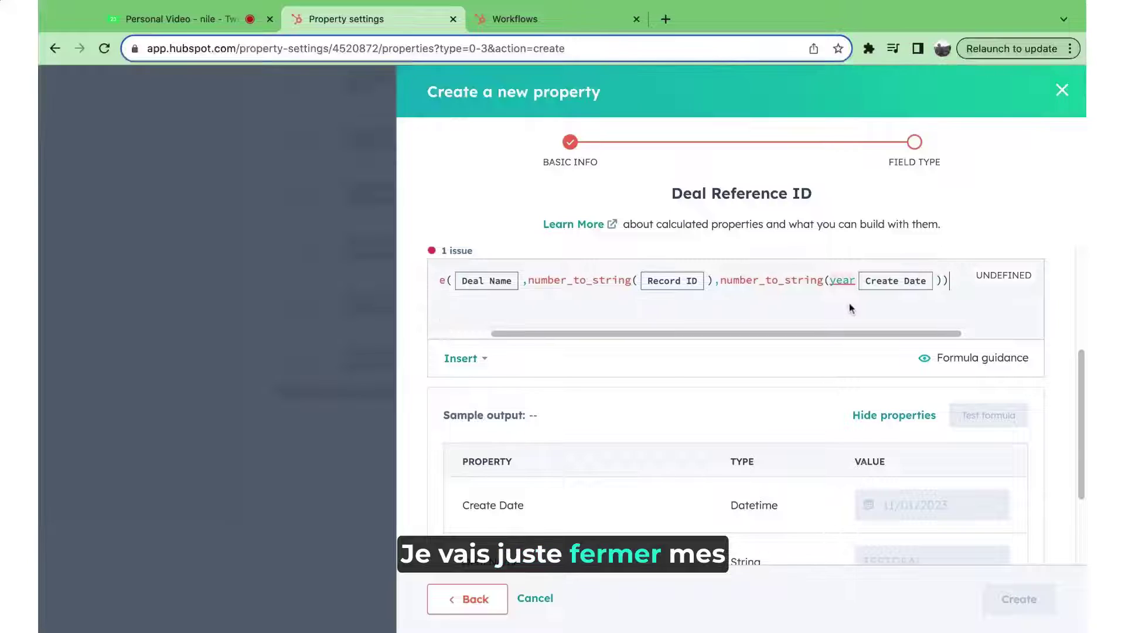
text())
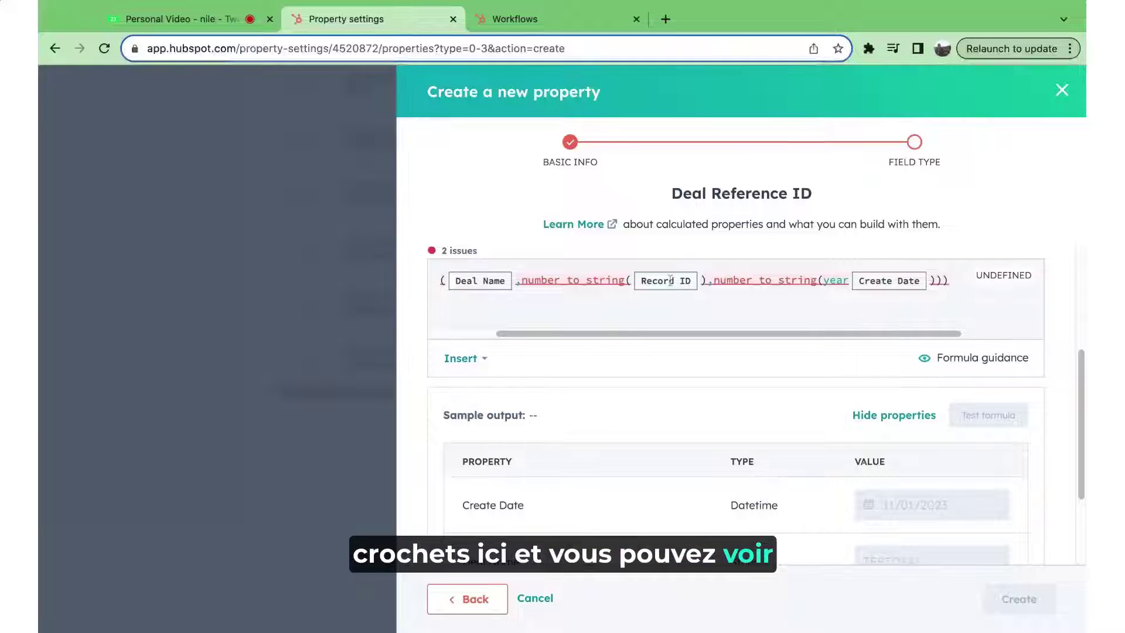
Review the formula issues and re-test, getting a sample output ending in 2023
click(461, 253)
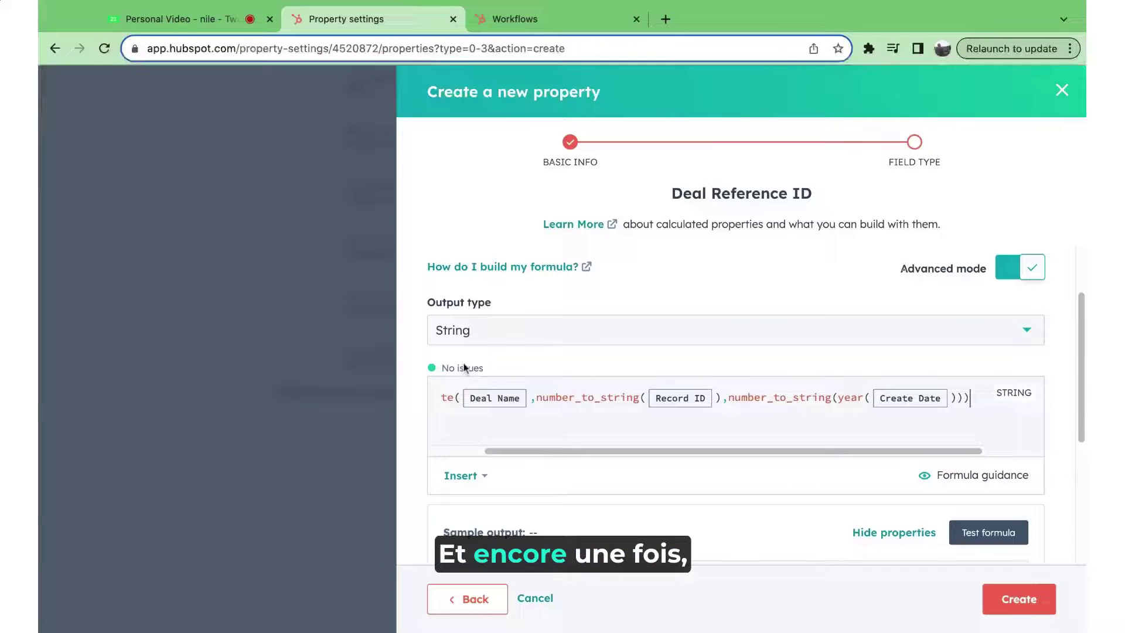
scroll(621, 489, down, 2)
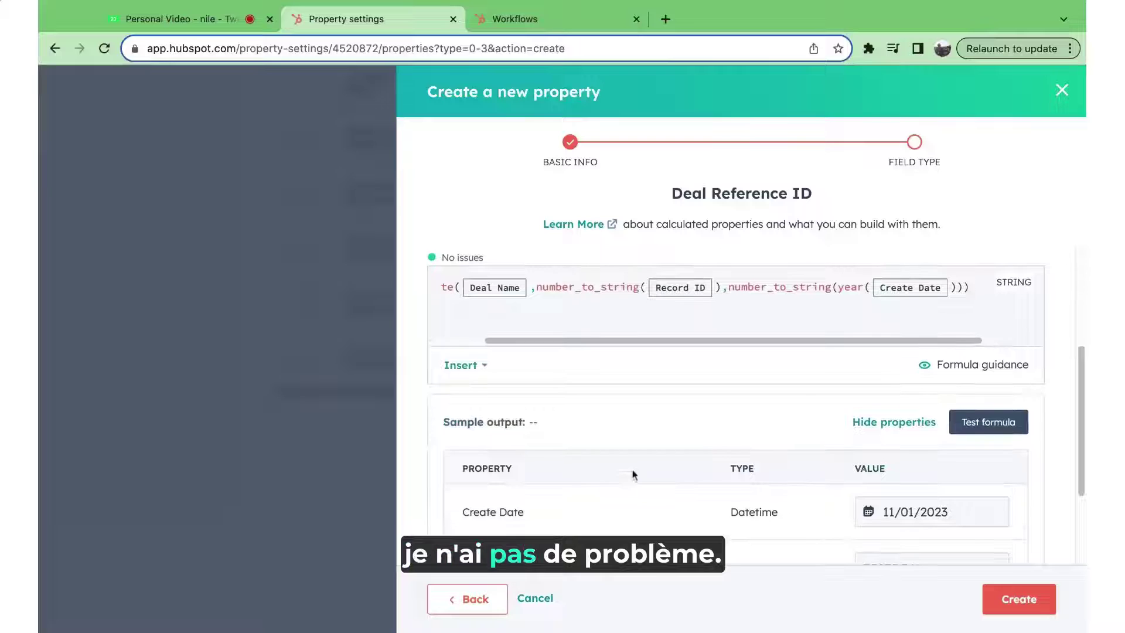
click(979, 431)
scroll(778, 414, down, 1)
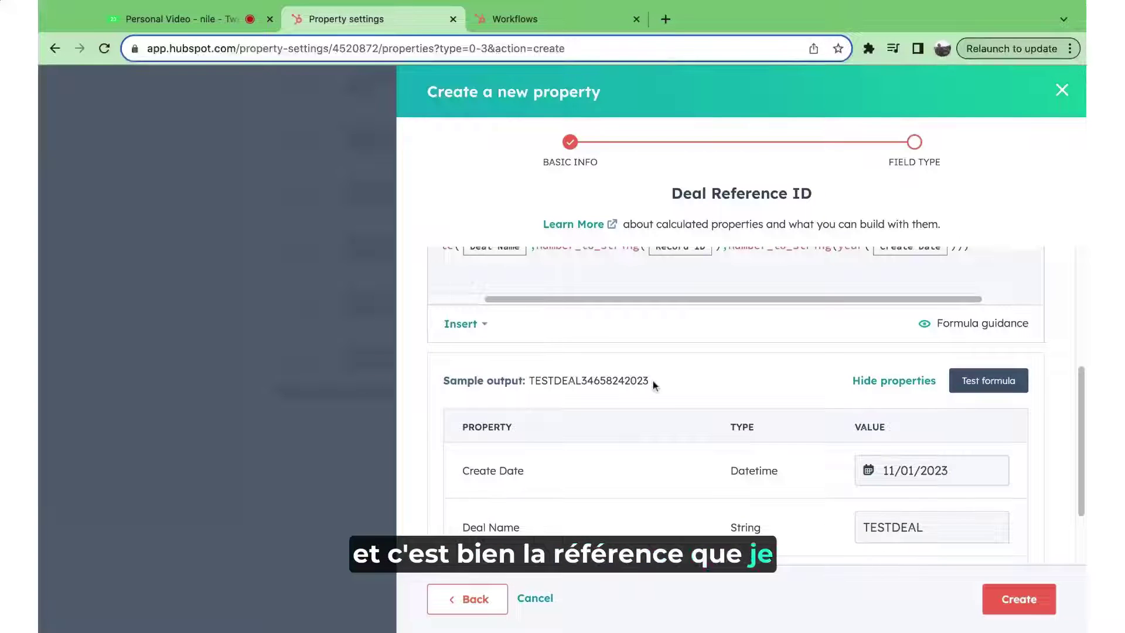
scroll(791, 364, up, 5)
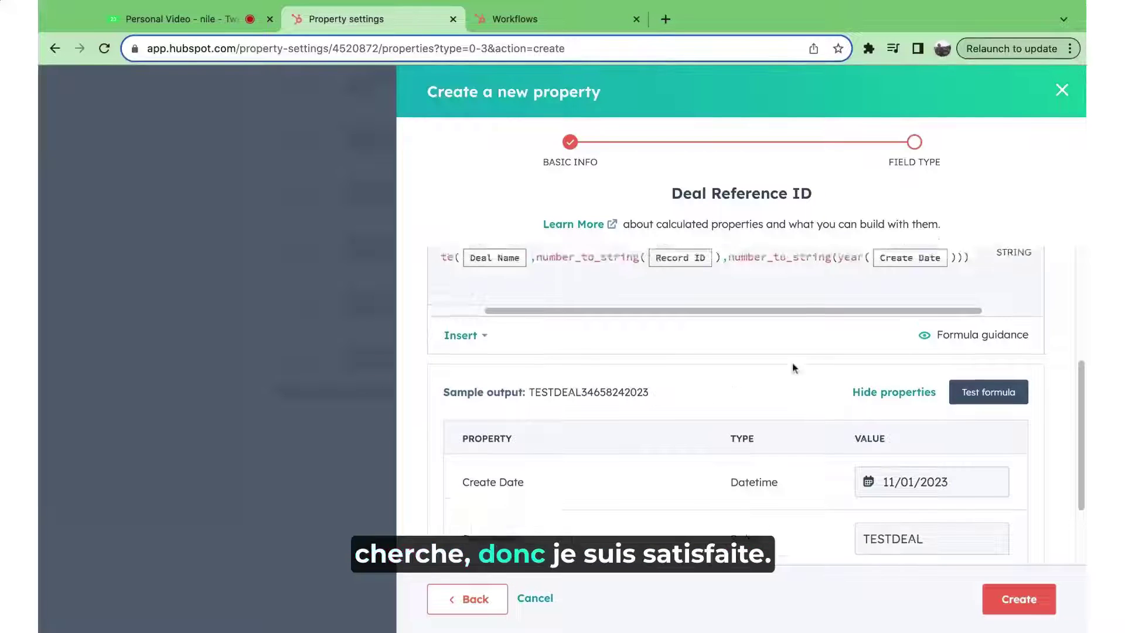
Create the Deal Reference ID property and open the Deals list in a new tab
click(1020, 601)
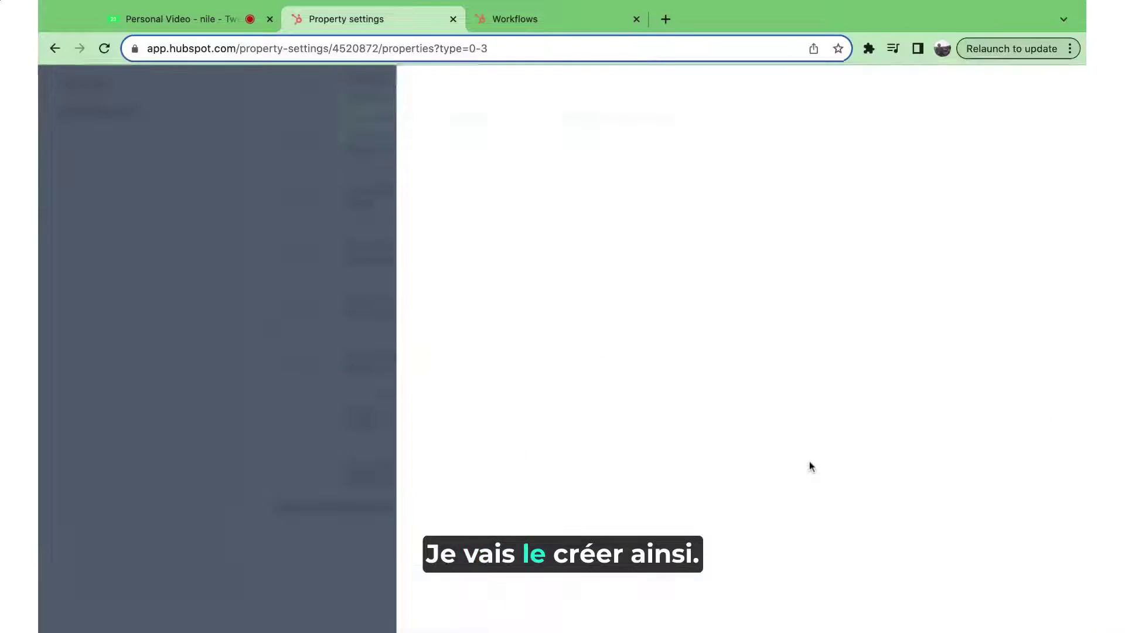
scroll(531, 257, up, 10)
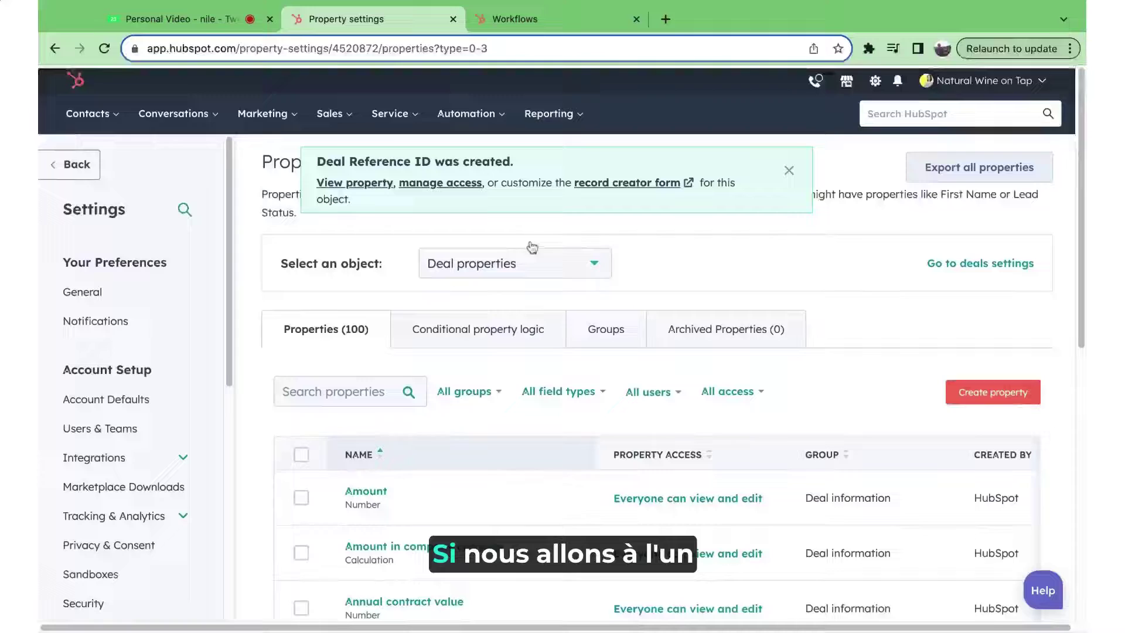
click(329, 111)
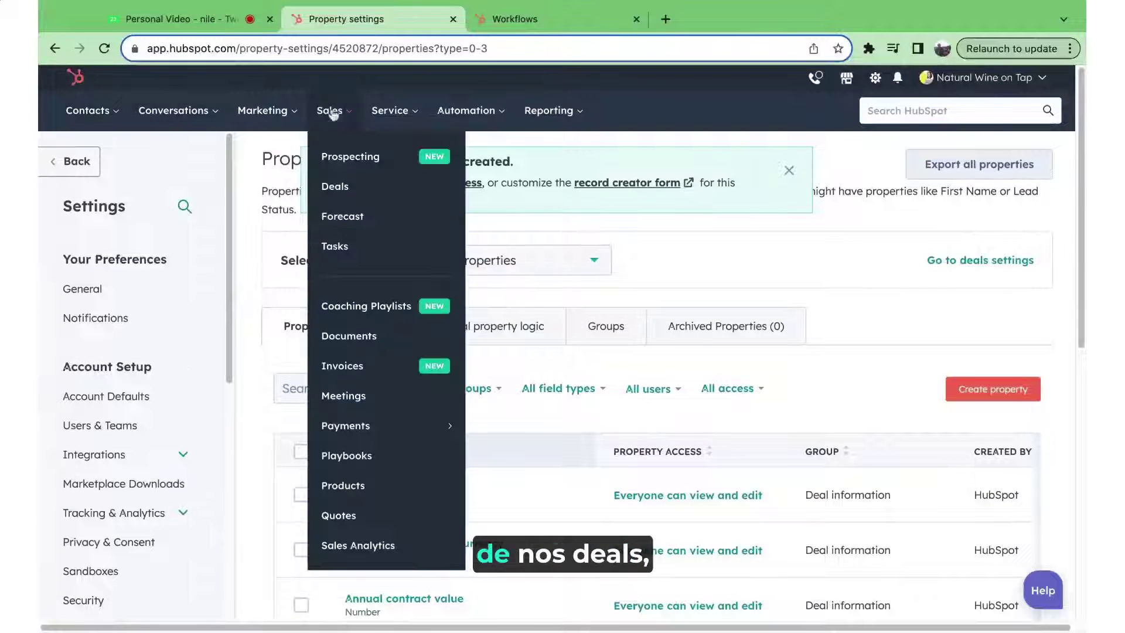
super+click(358, 185)
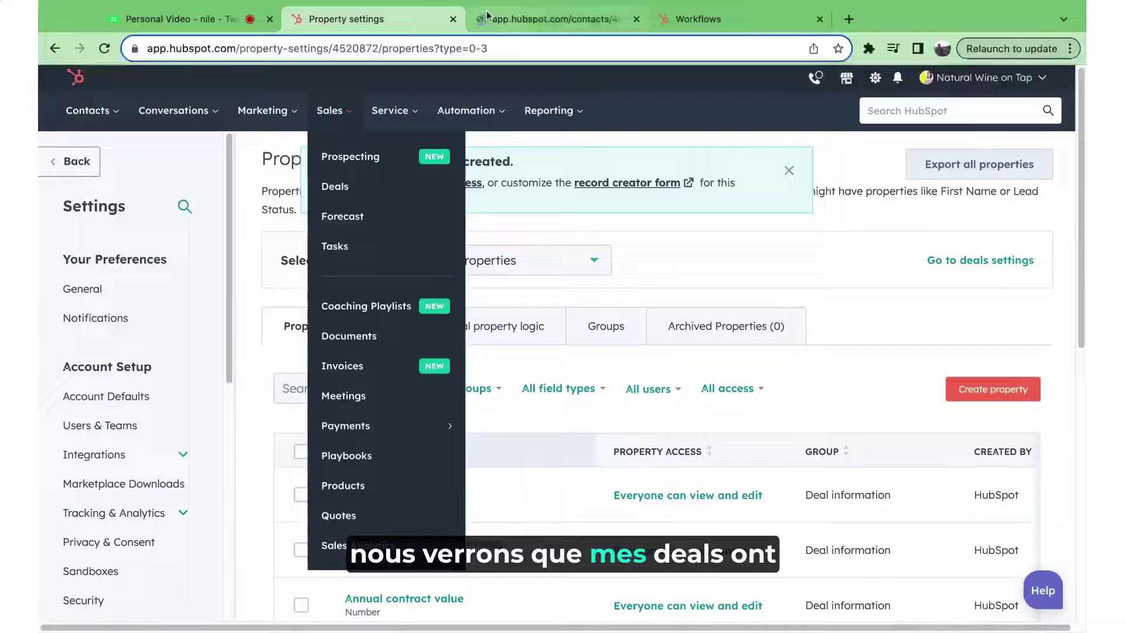
click(491, 22)
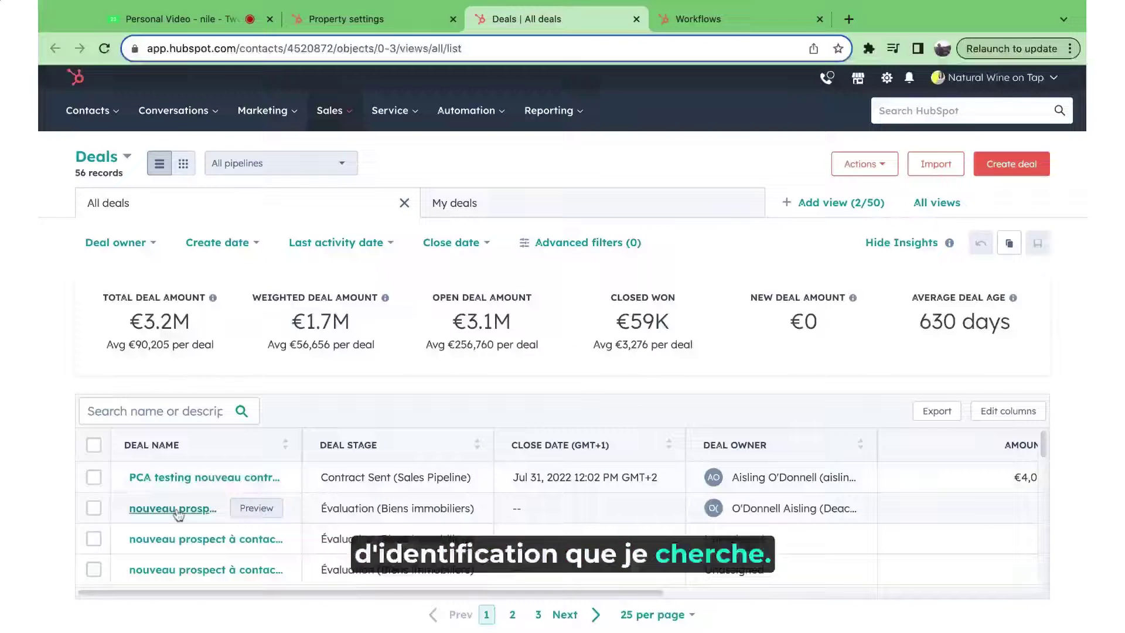
Open deal 'nouveau prospect à contacter' and filter all its properties by 'refer'
click(176, 508)
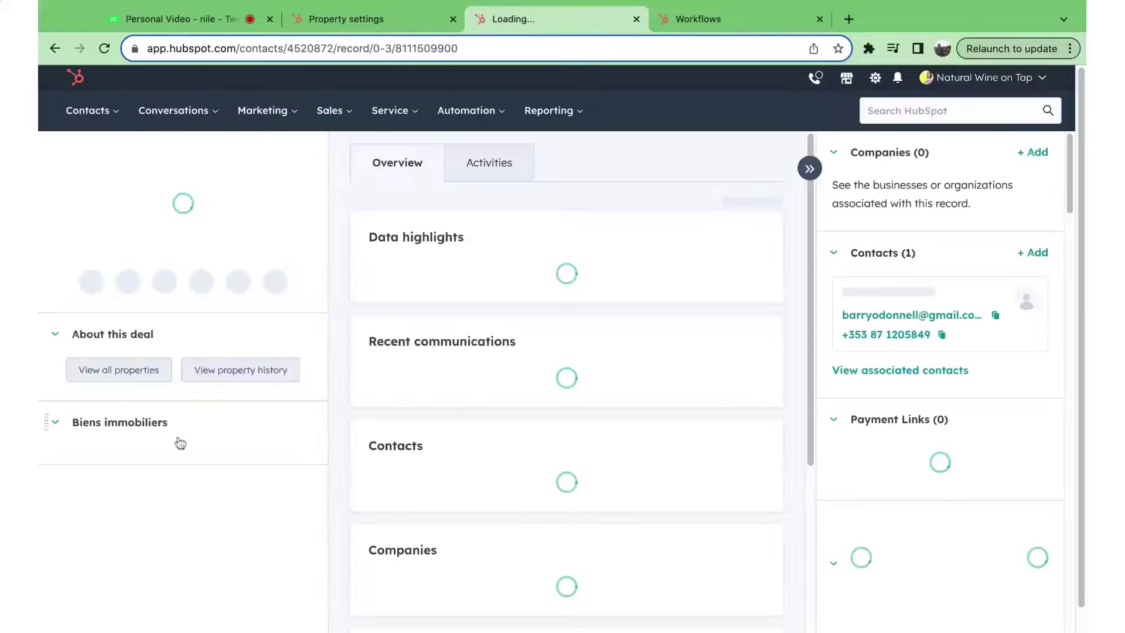
click(88, 542)
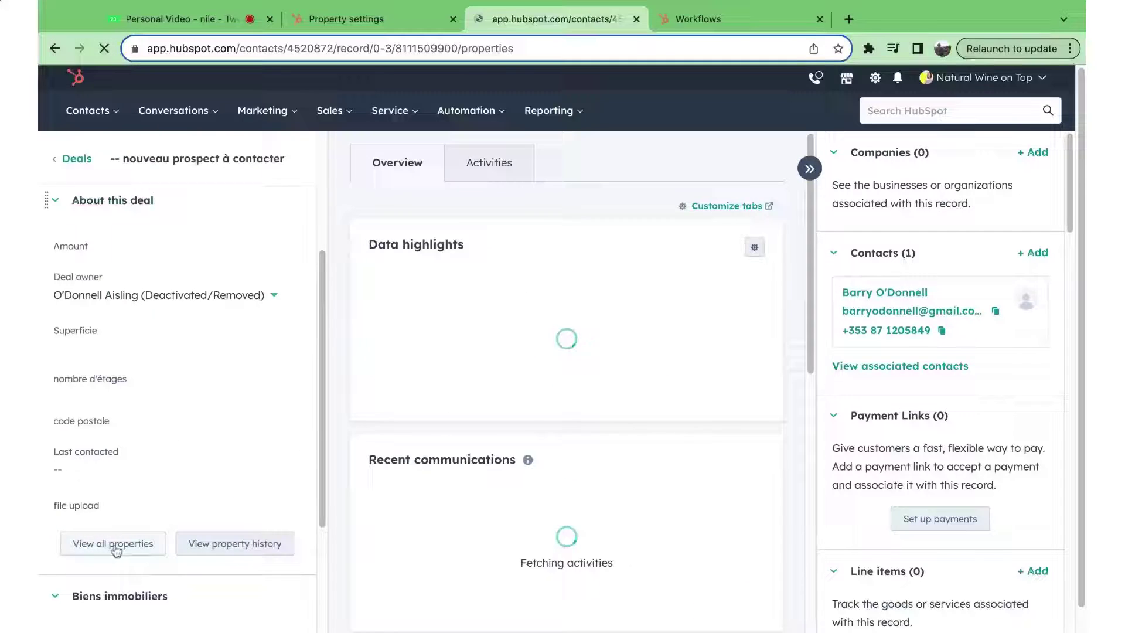
click(521, 346)
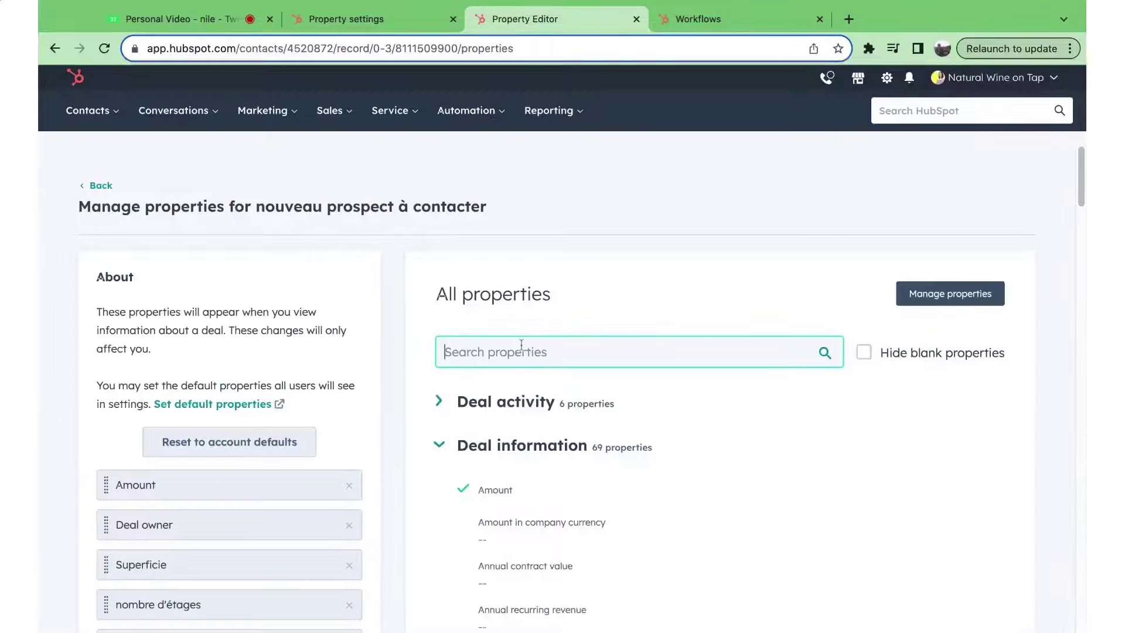
text(refer)
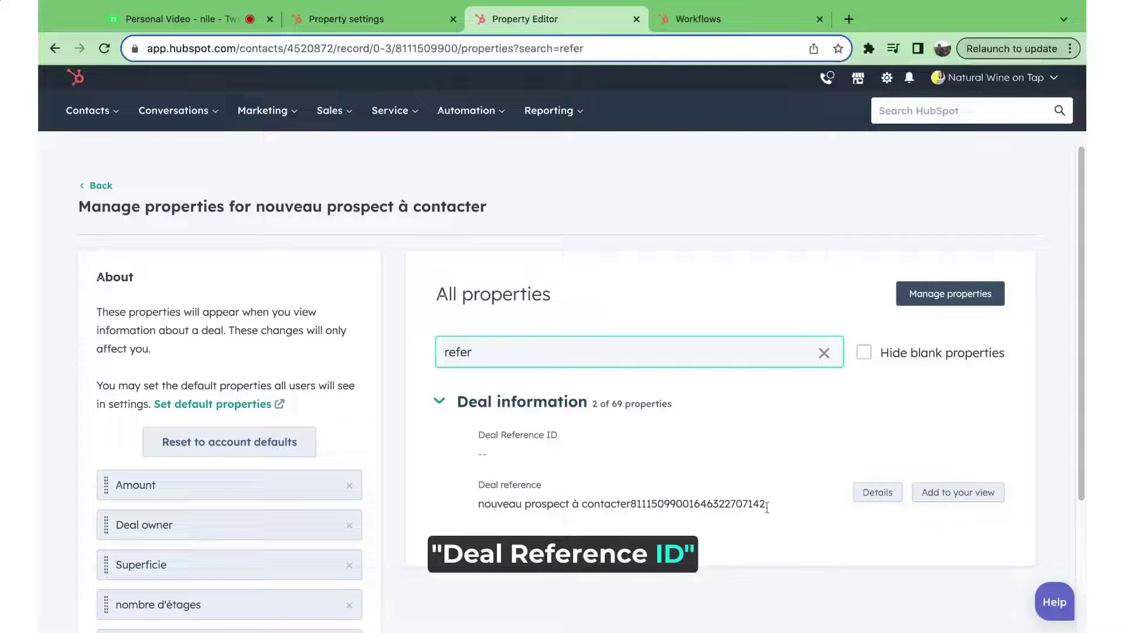
drag(735, 503, 476, 503)
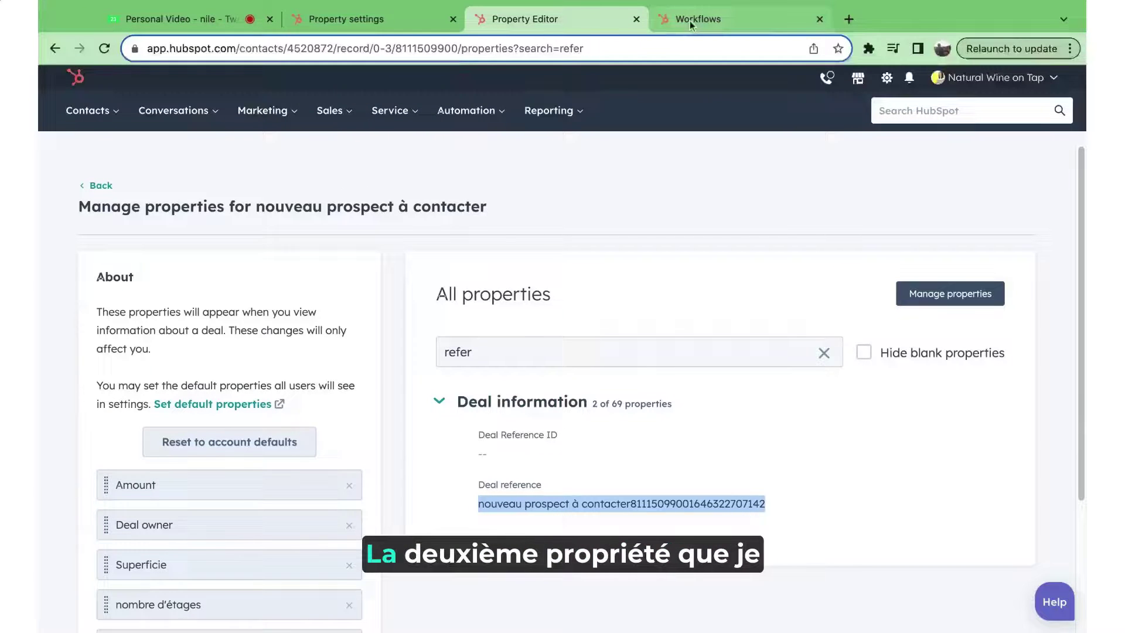
Back in property settings, dismiss the confirmation and switch the list to Contact properties
click(405, 24)
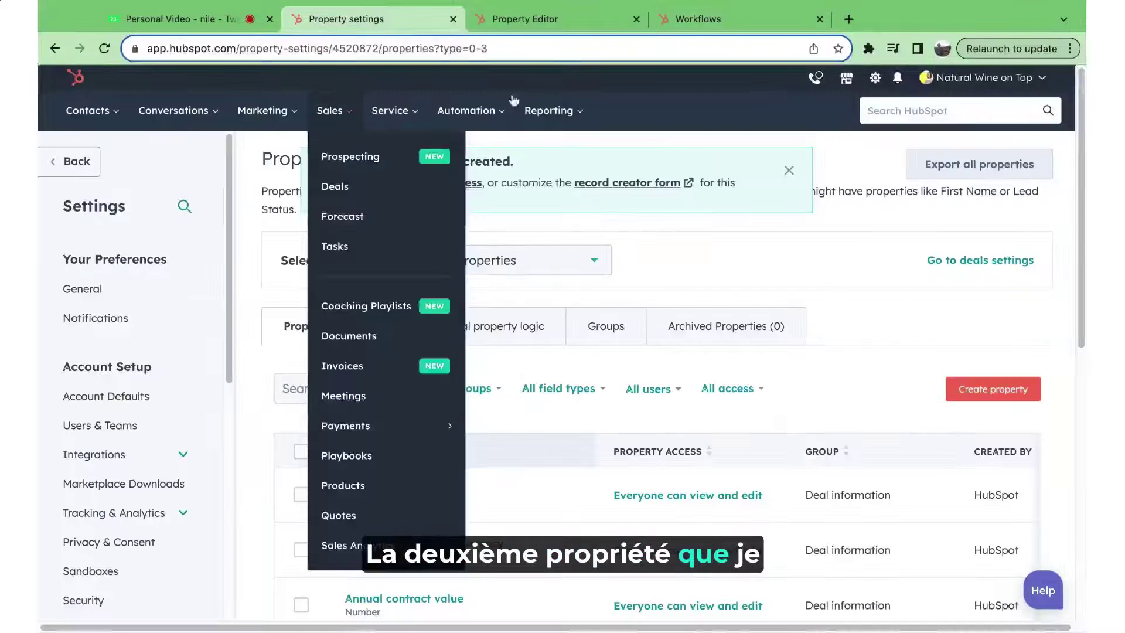
click(788, 170)
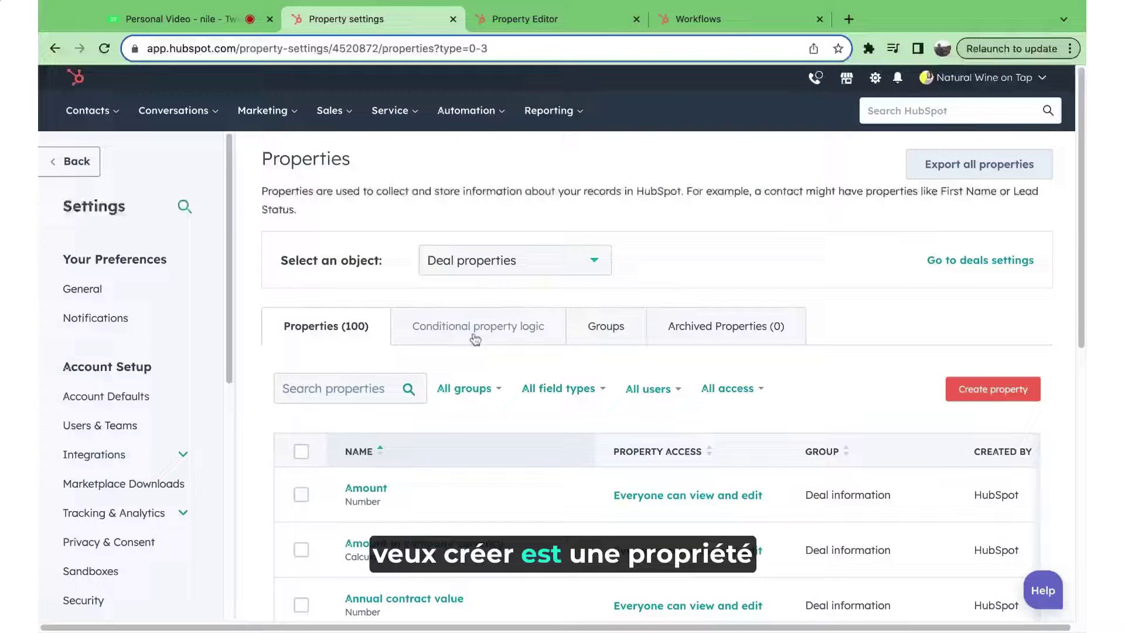
click(481, 270)
click(483, 343)
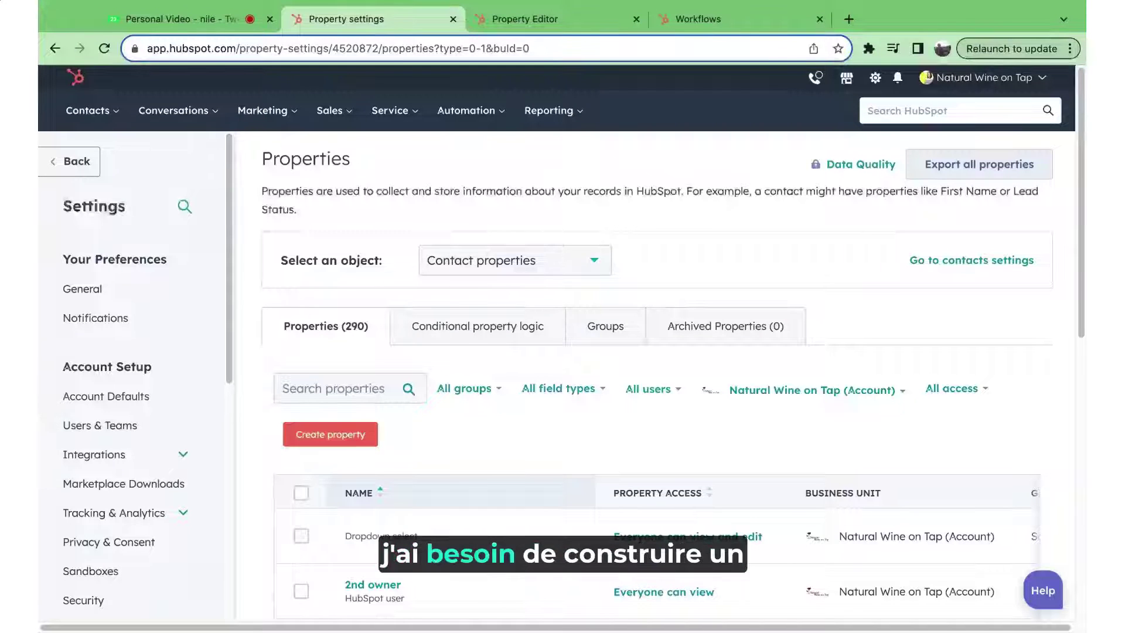
Open the 'Set First Sales contact date' workflow and inspect its 'Last contacted is known' trigger filter
click(697, 19)
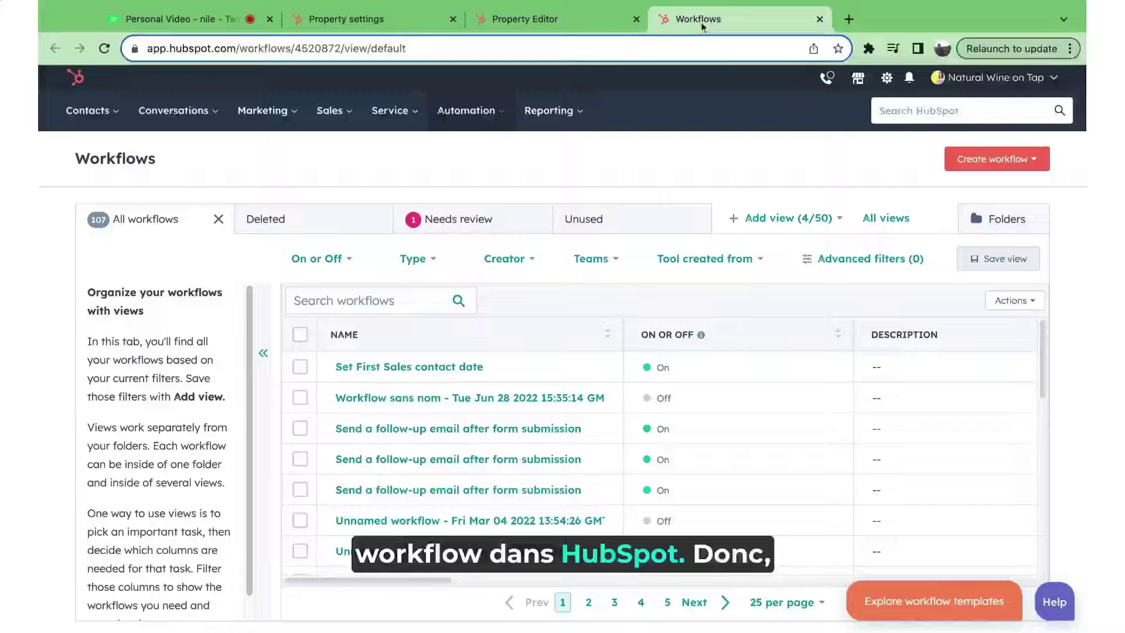
click(368, 367)
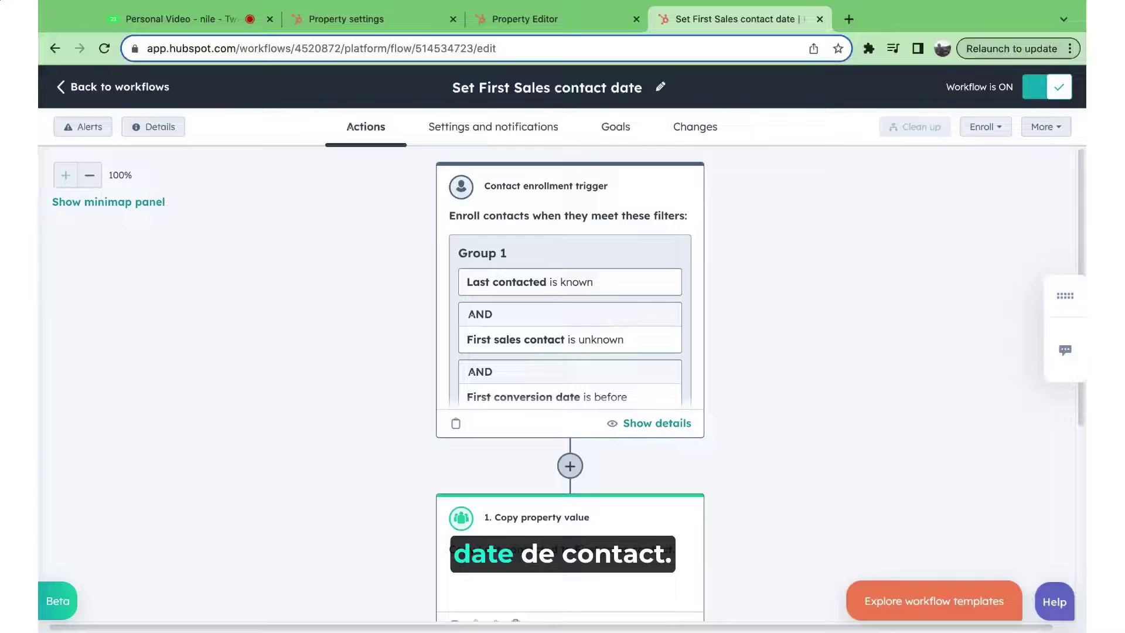
scroll(750, 340, down, 2)
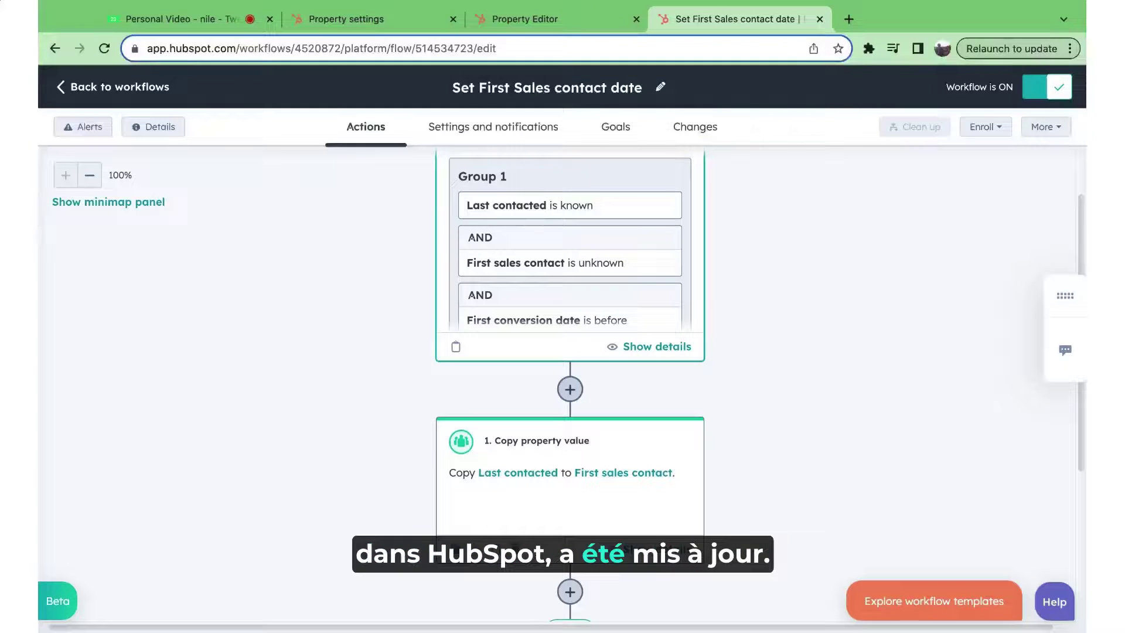
click(517, 212)
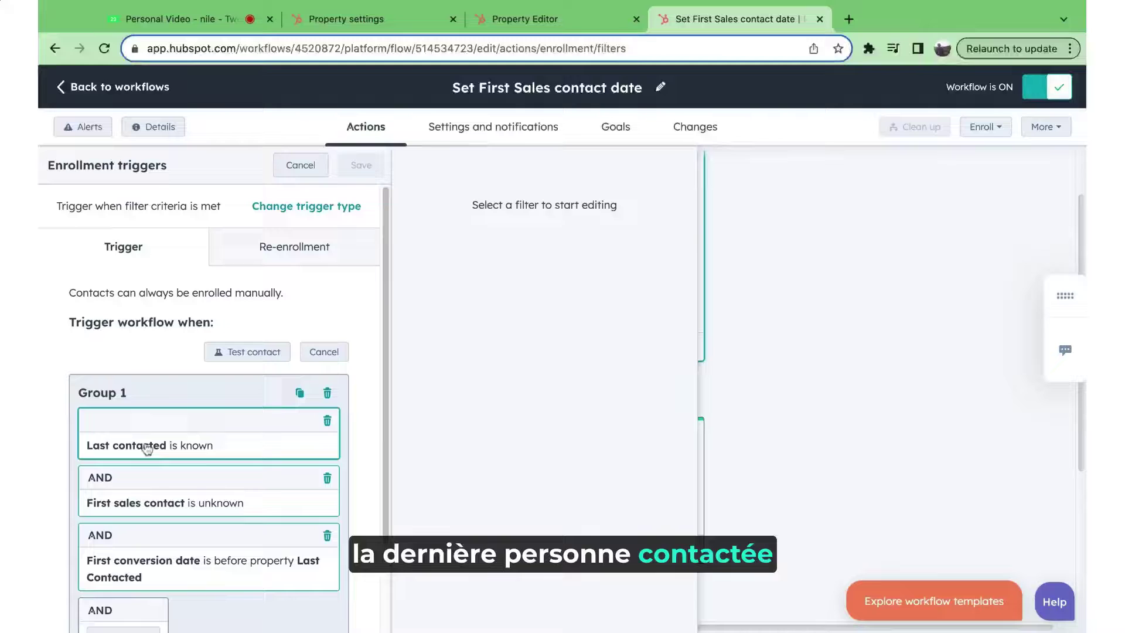
click(176, 448)
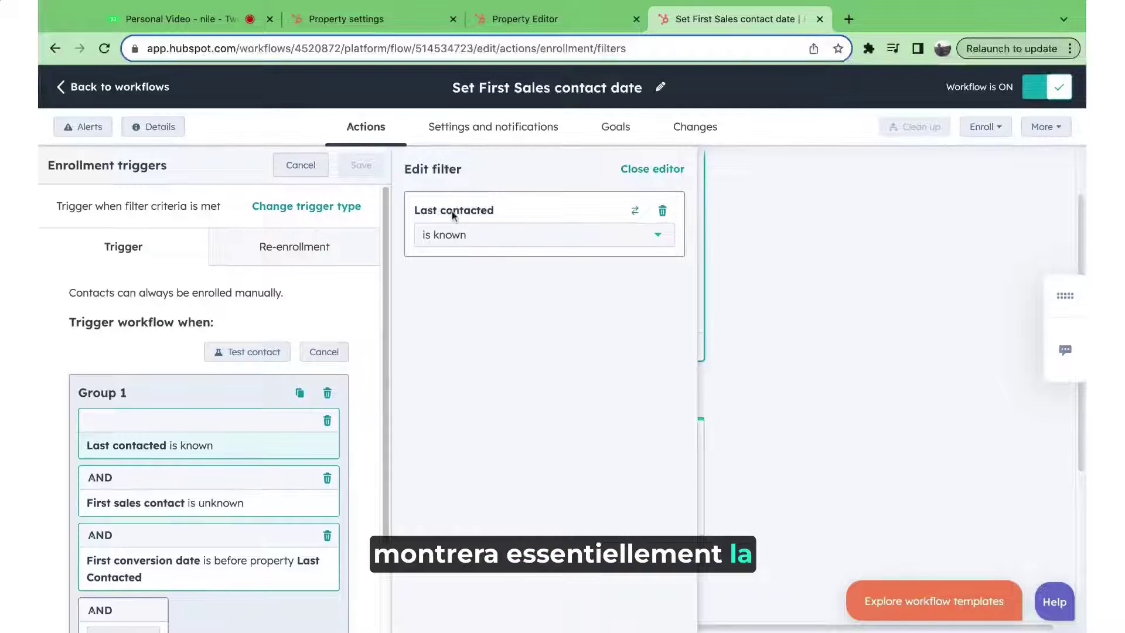
click(647, 172)
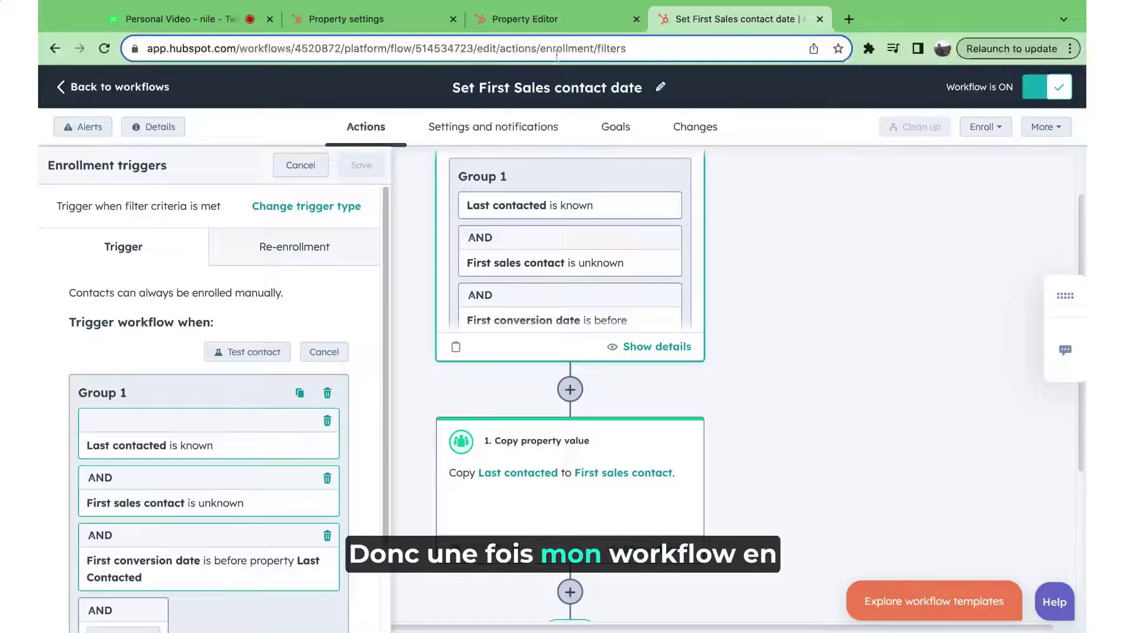
Start a Contact property 'First sales contact date' in Conversion information and proceed to field type
click(512, 24)
key(ctrl+shift+Tab)
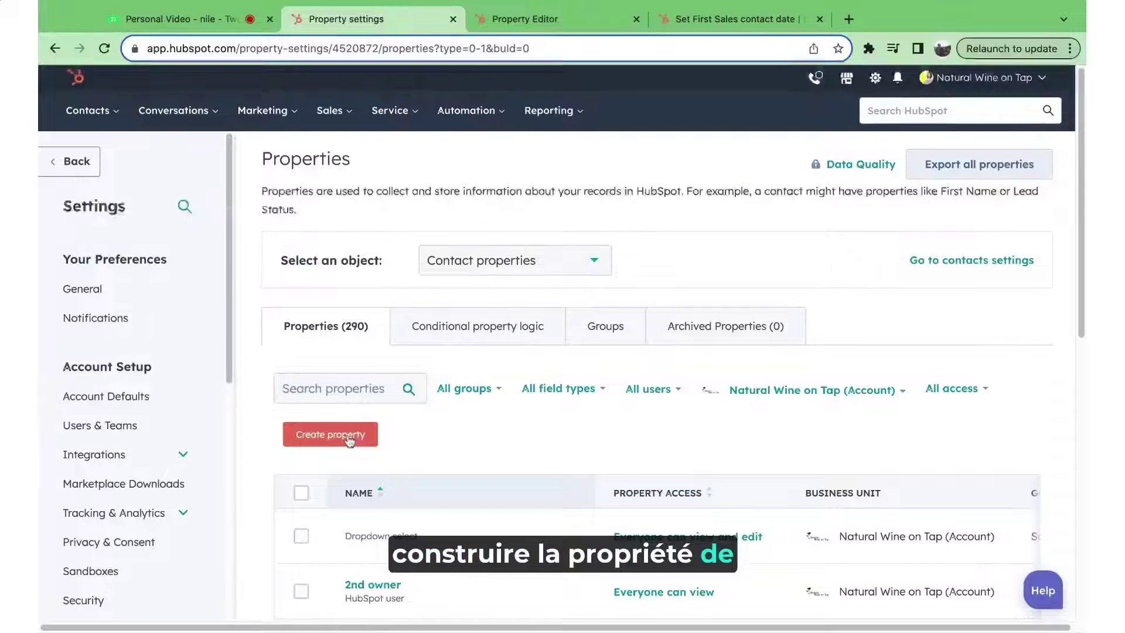
click(348, 438)
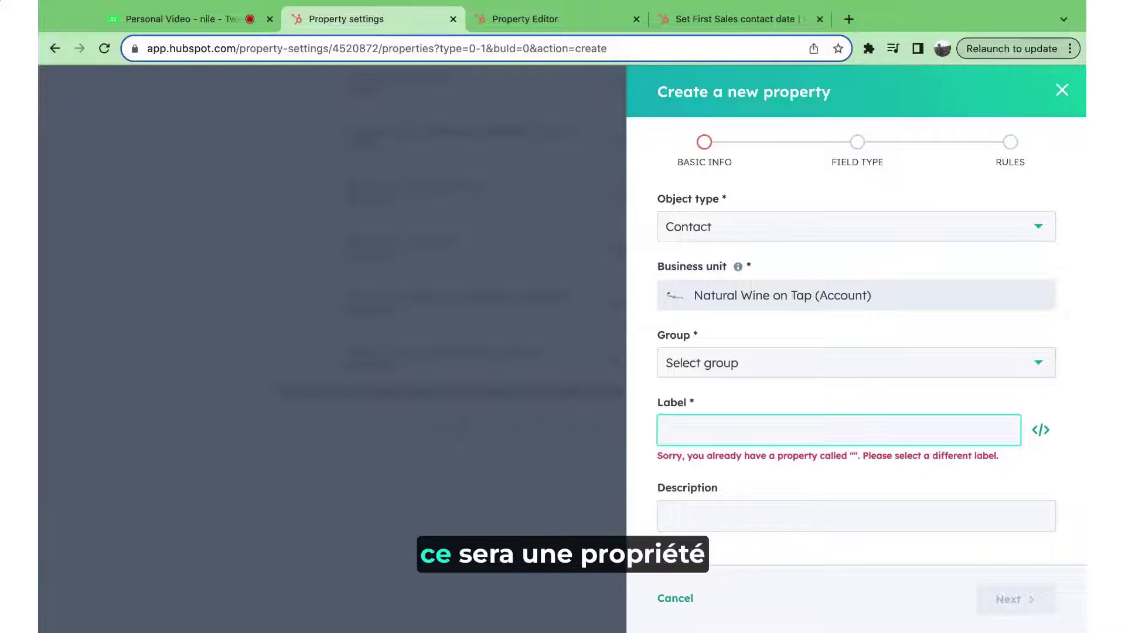
click(751, 363)
click(718, 476)
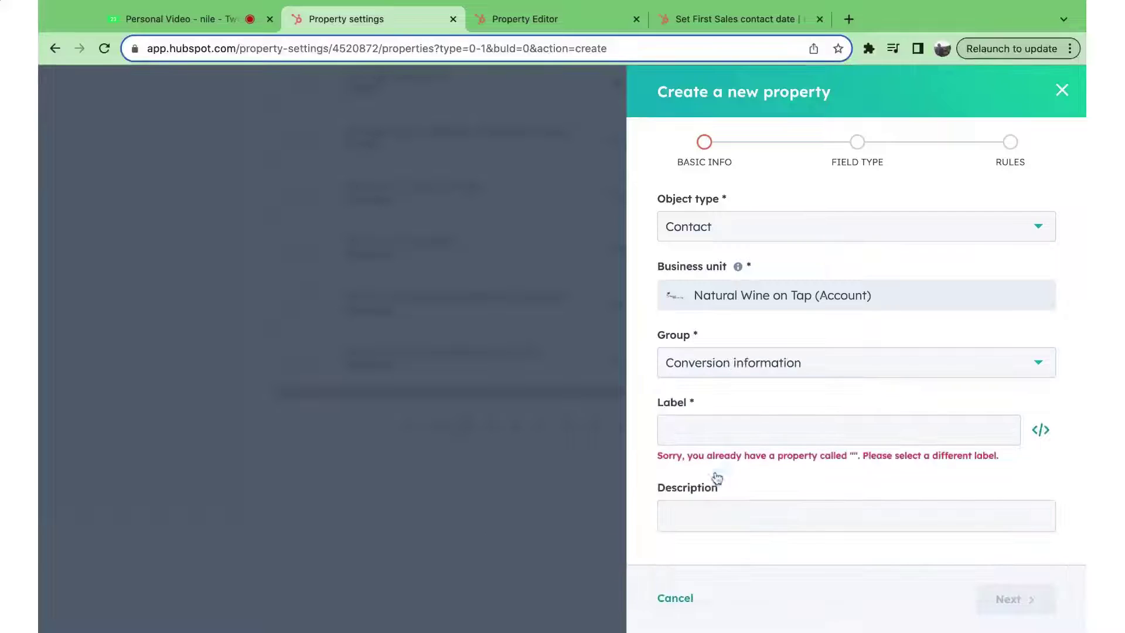
click(677, 437)
text(F)
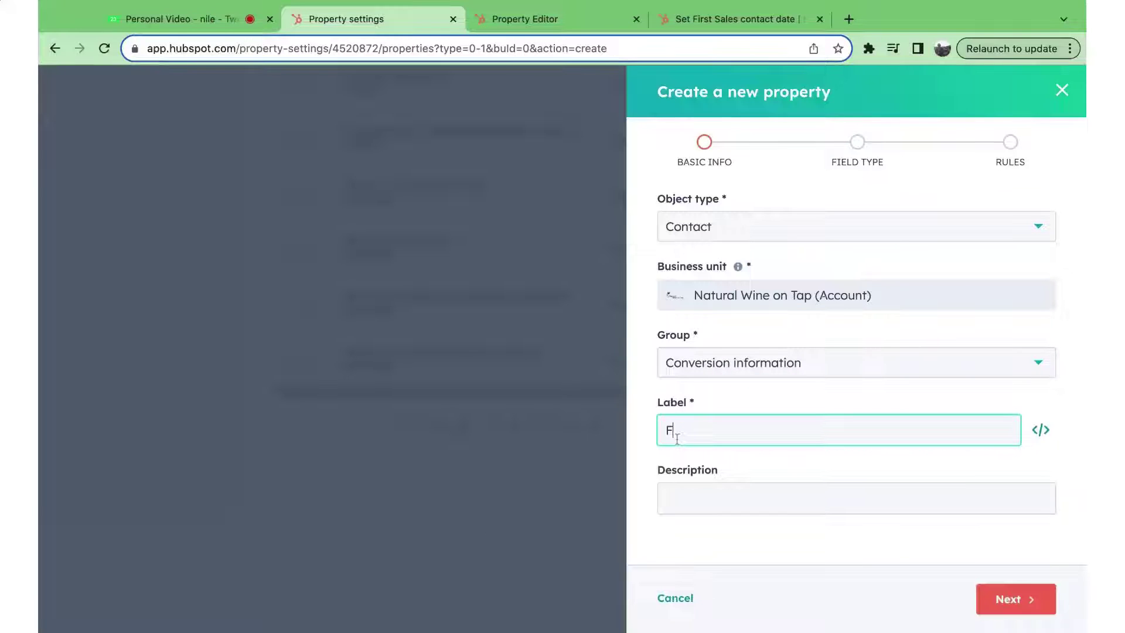
text(irst sales contac)
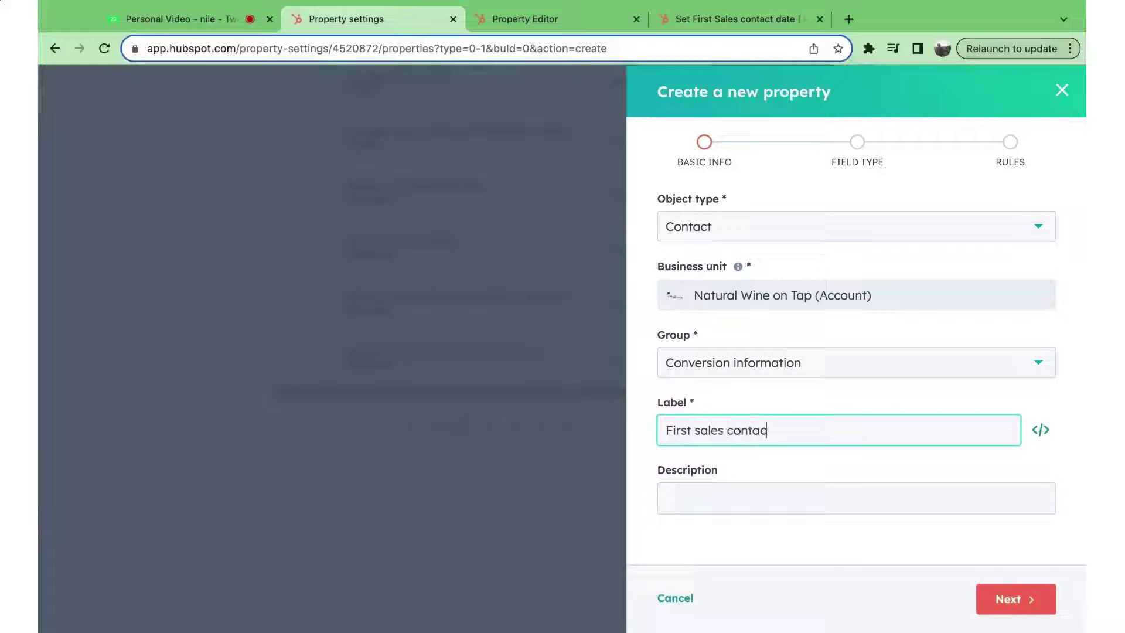
text(t date)
click(1022, 605)
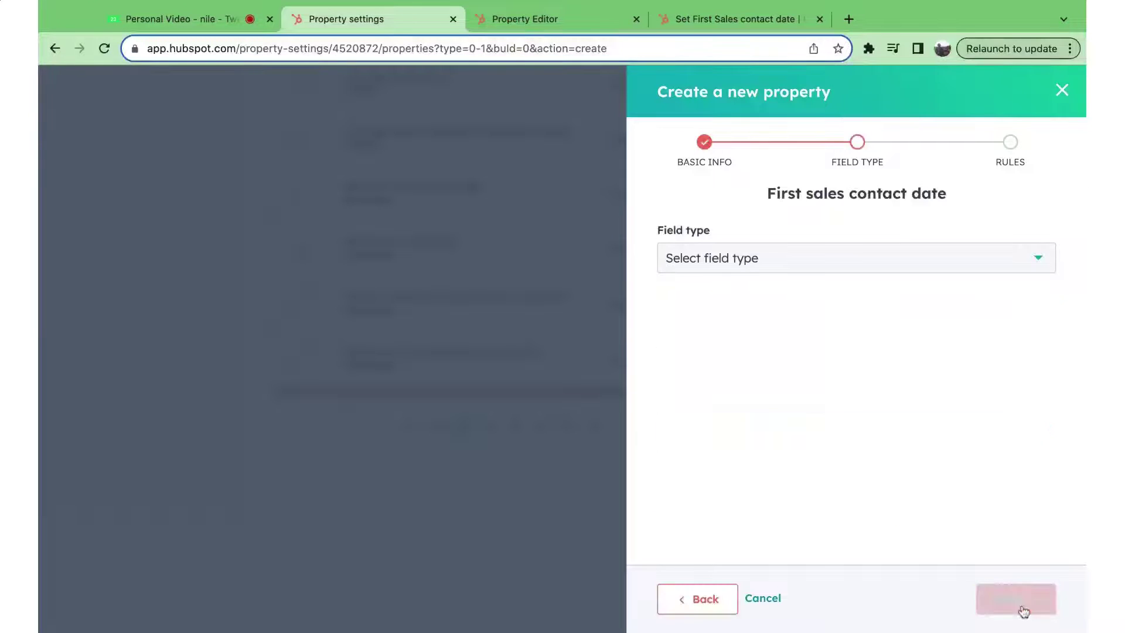
Set the First sales contact date property's field type to Calculation
click(735, 263)
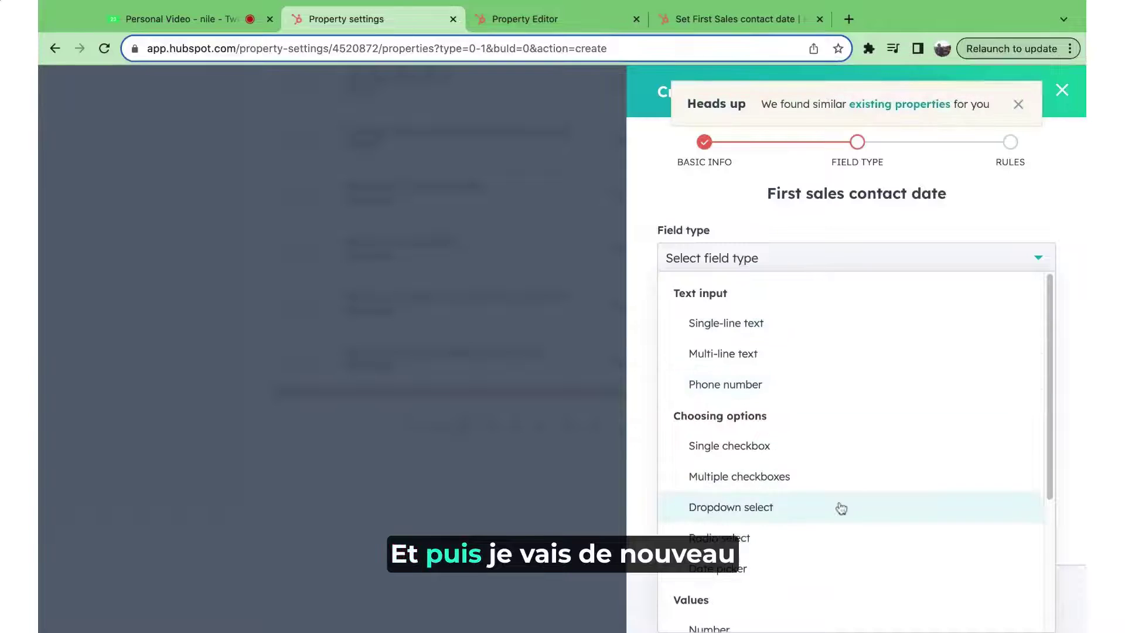
scroll(842, 507, down, 4)
click(732, 465)
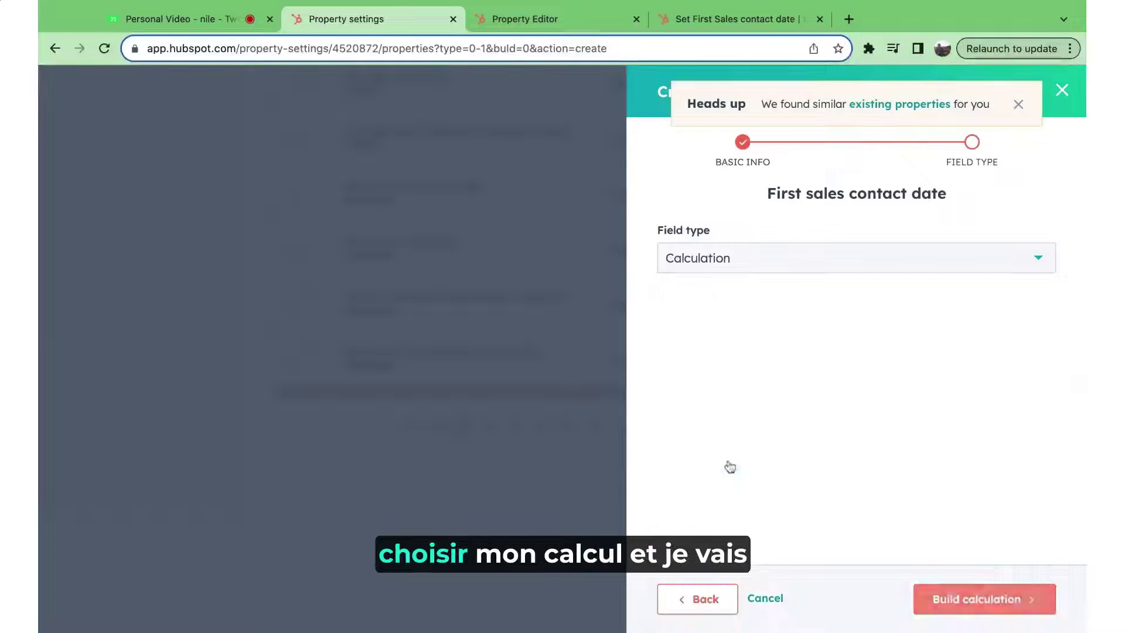
Open the calculation builder and turn on Advanced mode for free-form formula editing
click(979, 603)
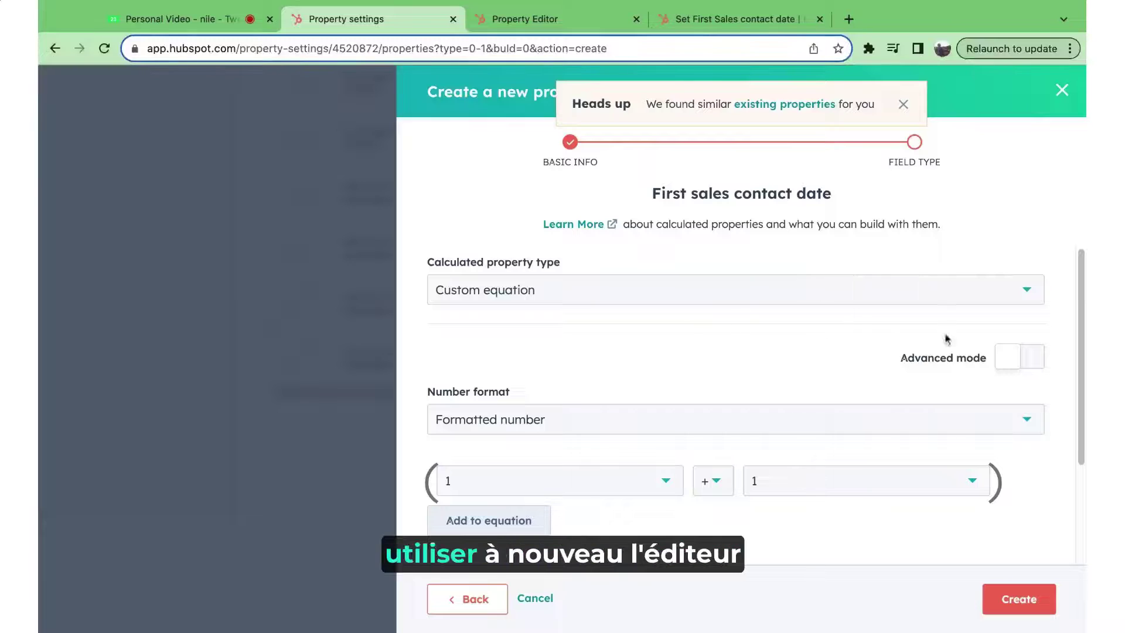
click(1008, 359)
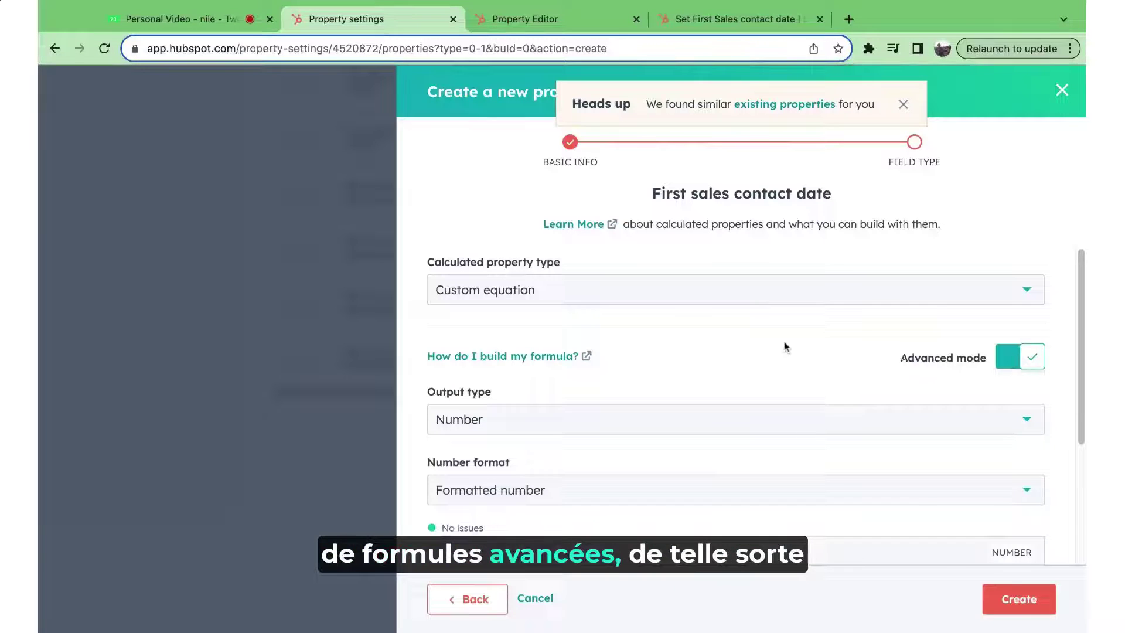
scroll(785, 345, down, 2)
scroll(784, 345, up, 3)
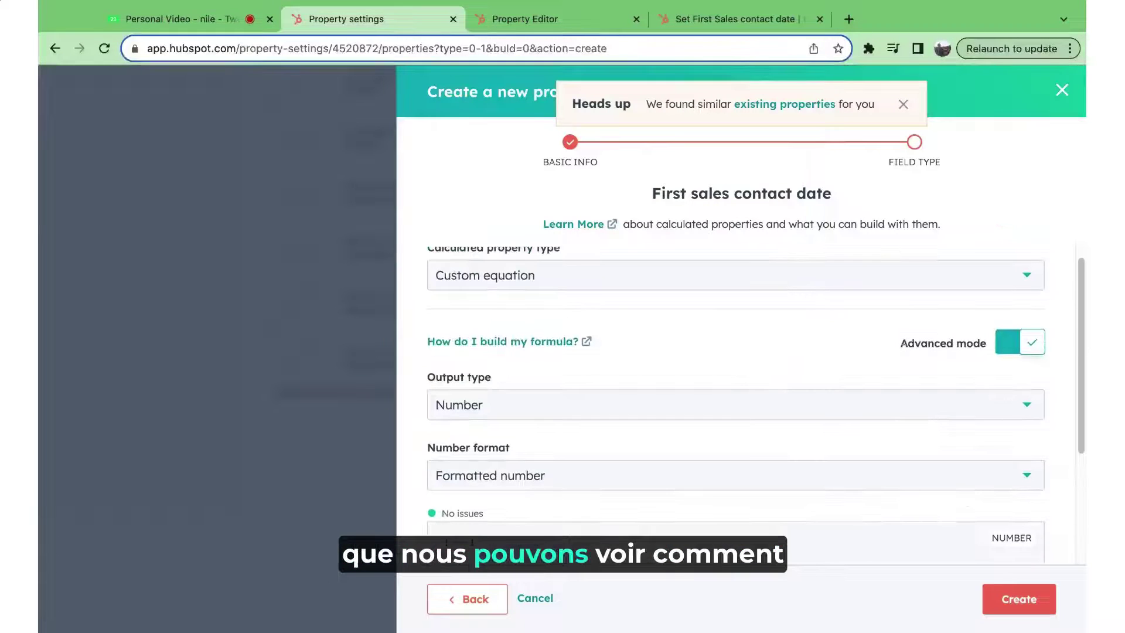
scroll(712, 375, down, 1)
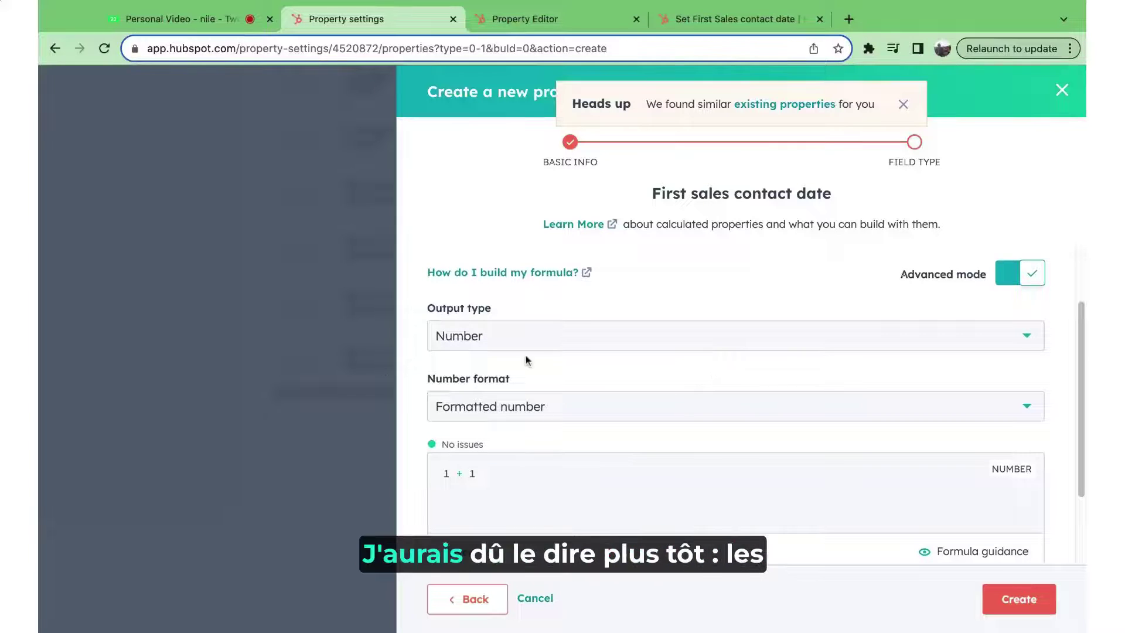
scroll(512, 344, down, 2)
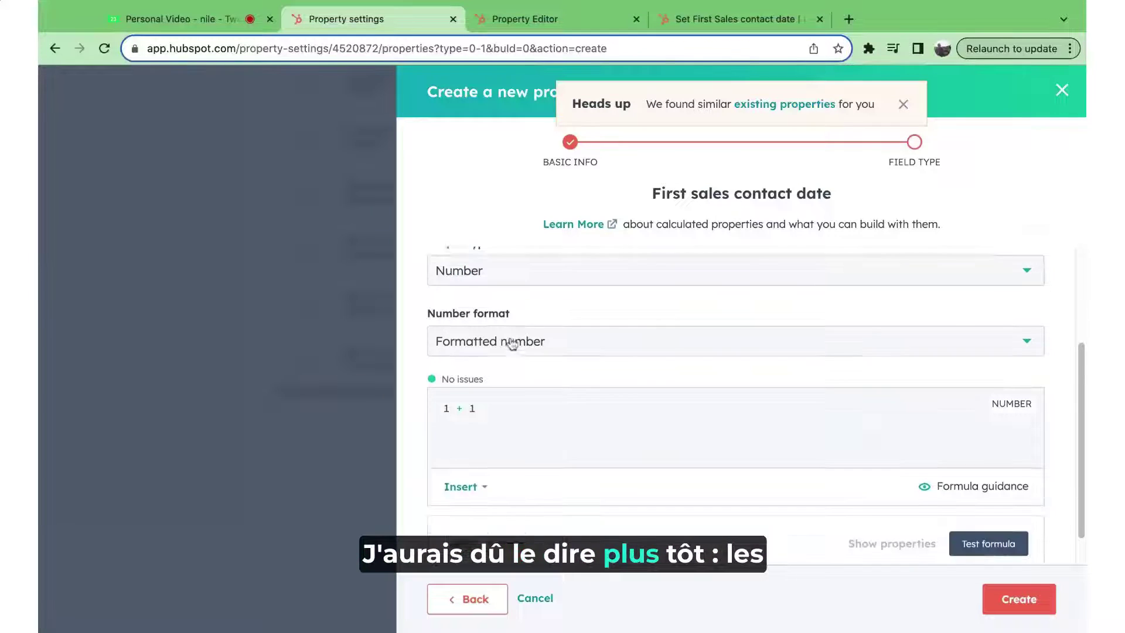
click(465, 478)
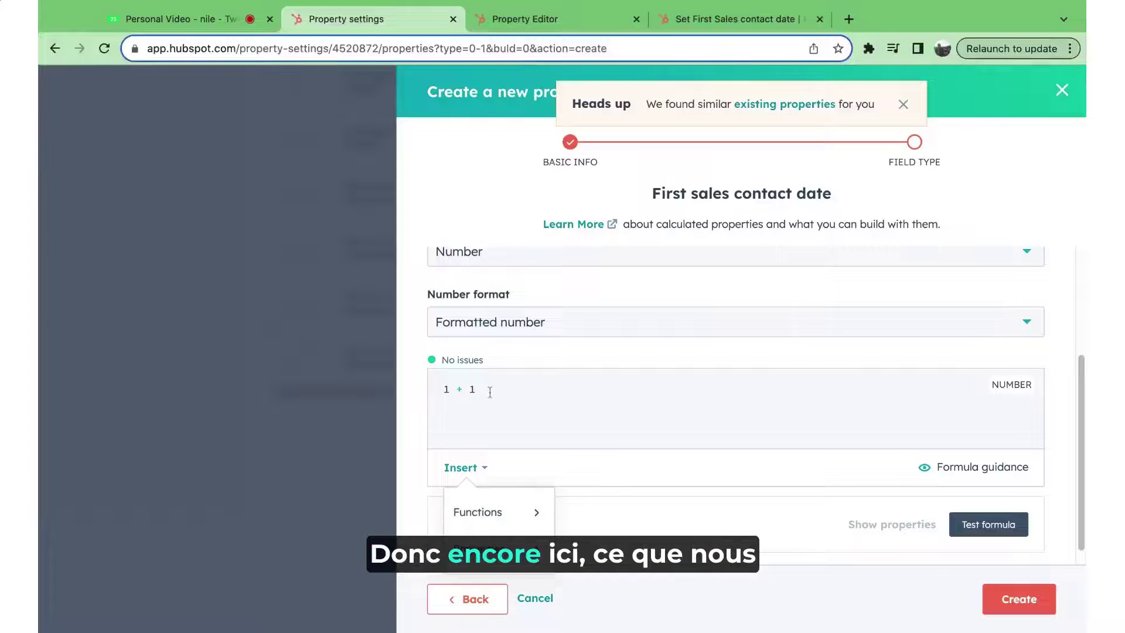
Delete the 1 + 1 placeholder and set Number output with Duration as the number format
key(BackSpace)
scroll(512, 378, up, 2)
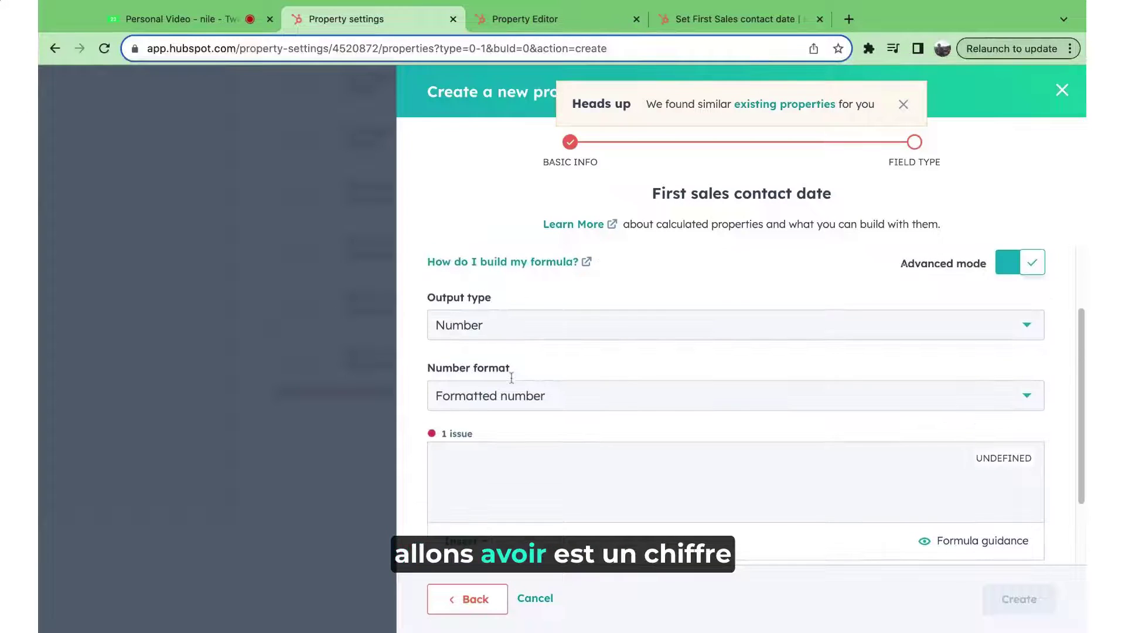
click(467, 369)
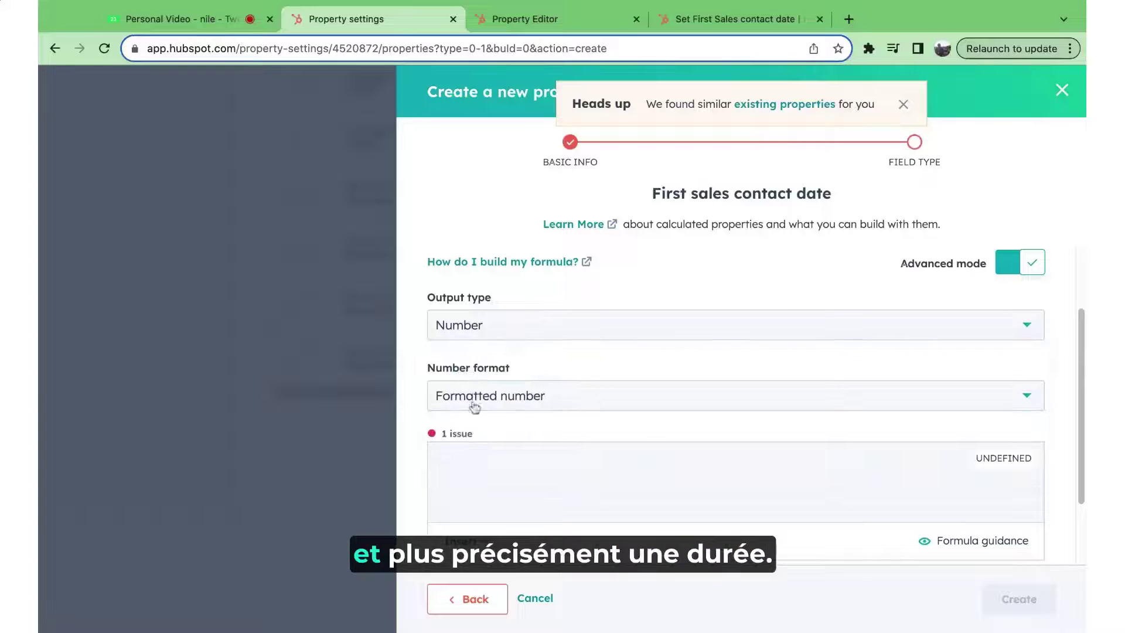
click(465, 396)
scroll(480, 451, down, 2)
click(469, 549)
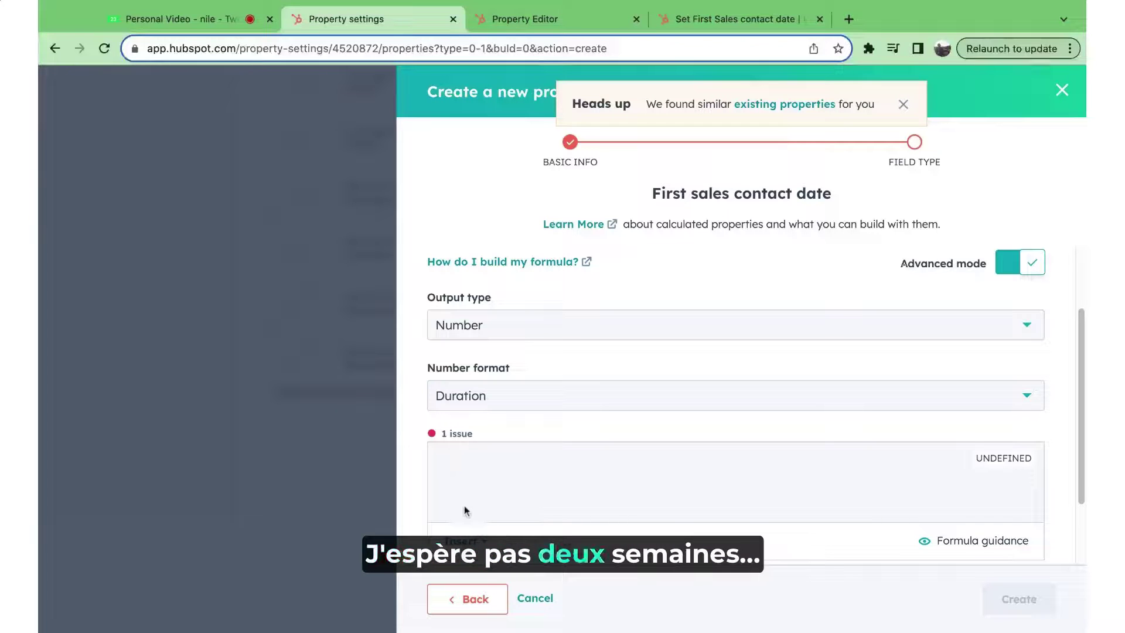
Insert the time_between function into the formula
click(461, 541)
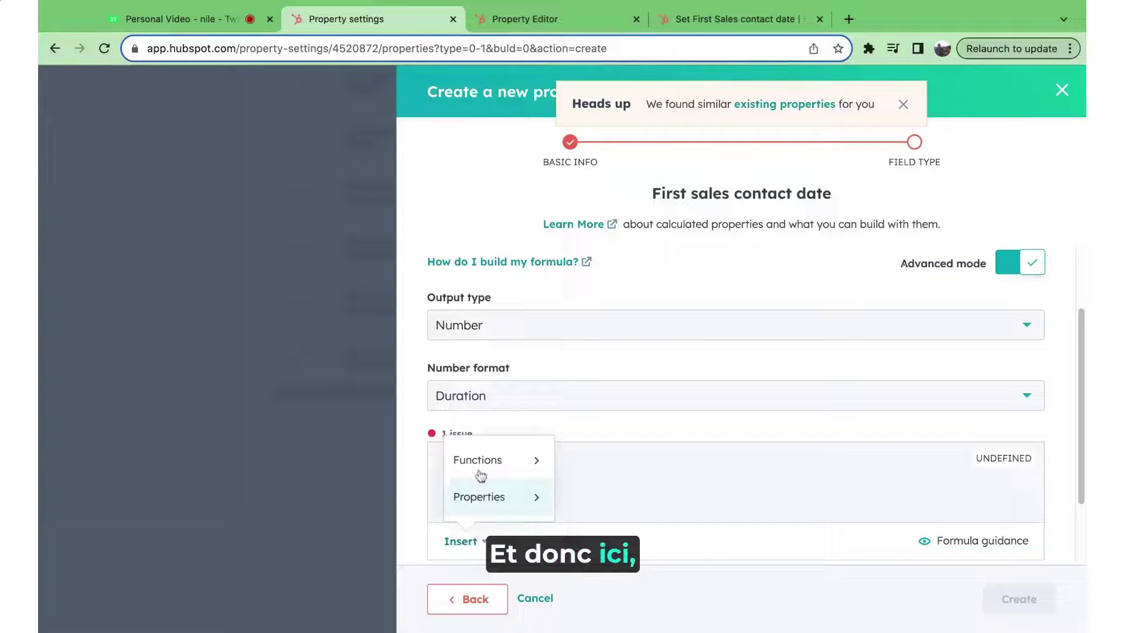
click(479, 461)
scroll(523, 370, down, 15)
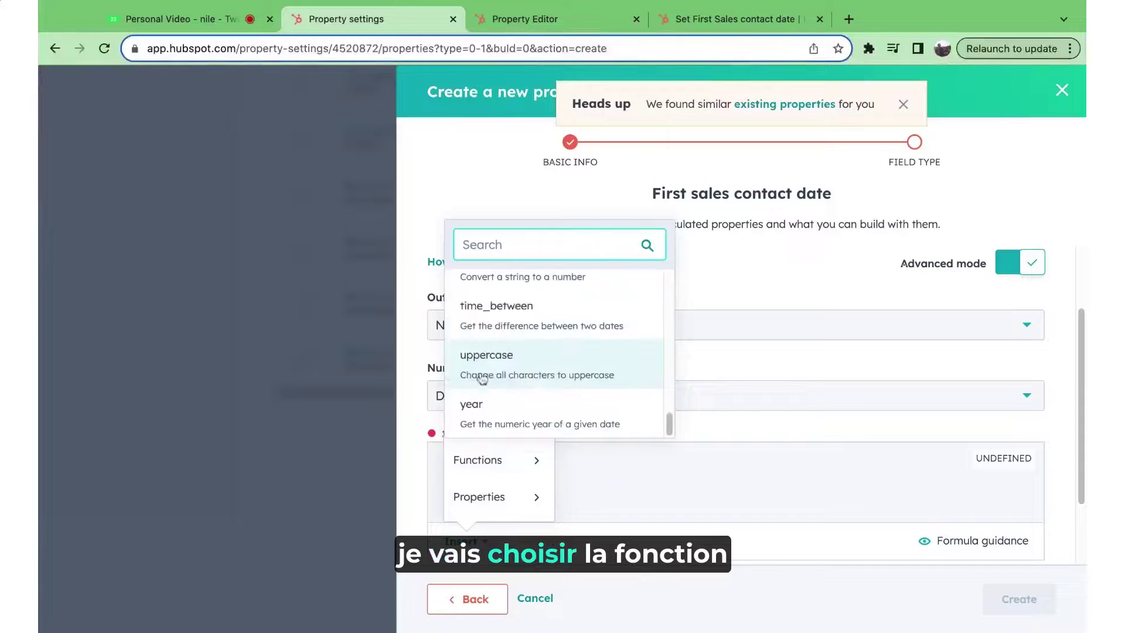
click(529, 309)
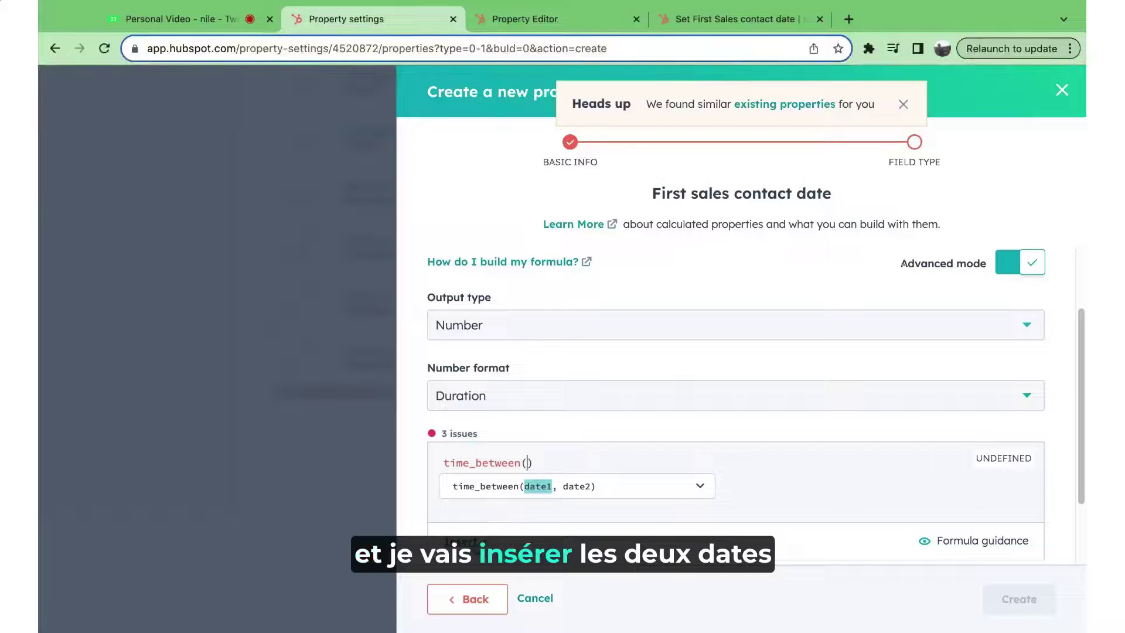
Fill time_between with First Conversion Date and First sales contact, separated by a comma
click(463, 540)
click(500, 497)
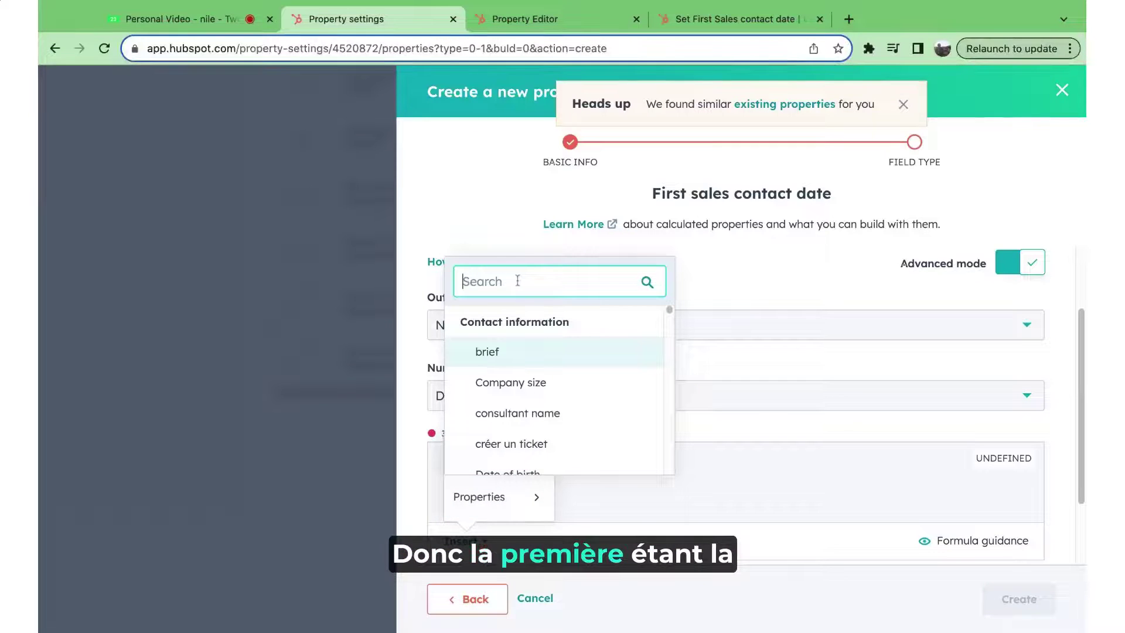
text(con)
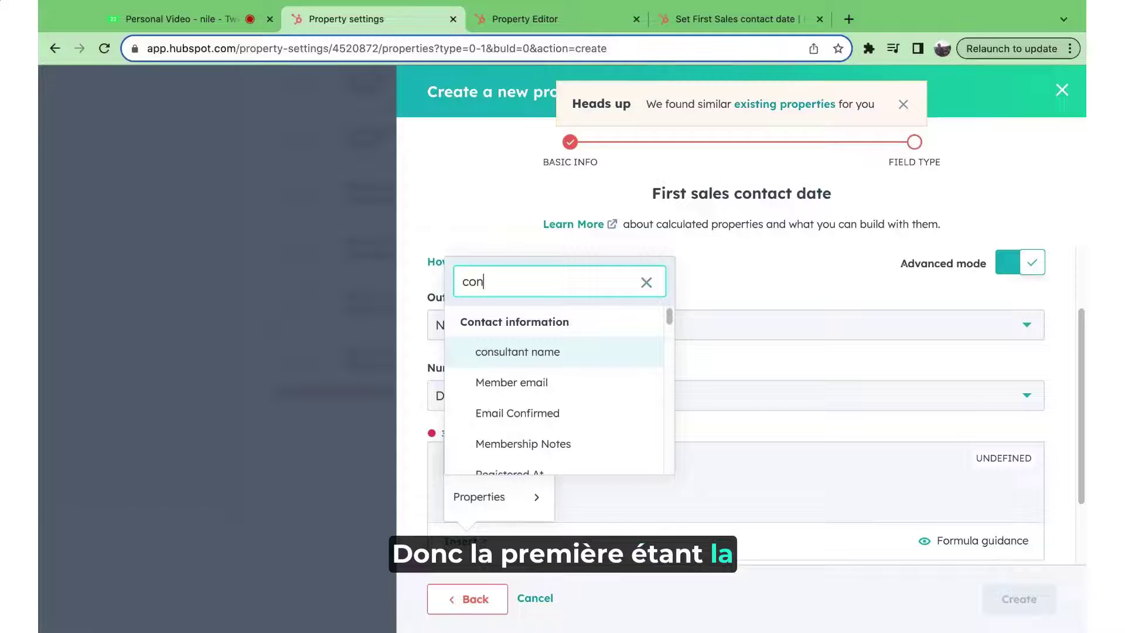
text(ver)
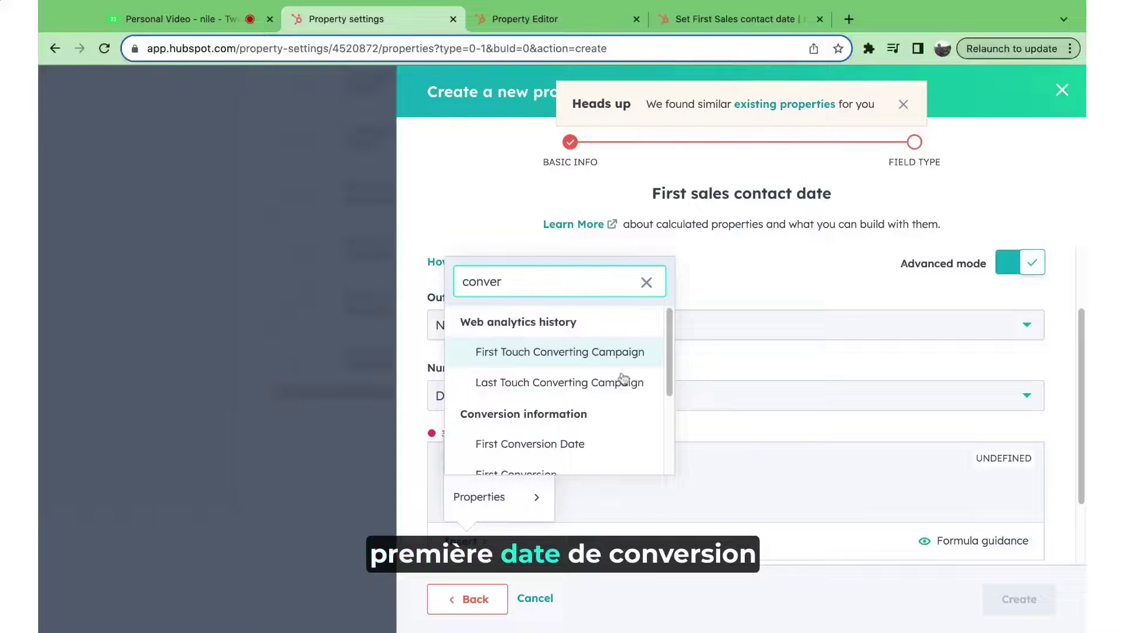
click(545, 449)
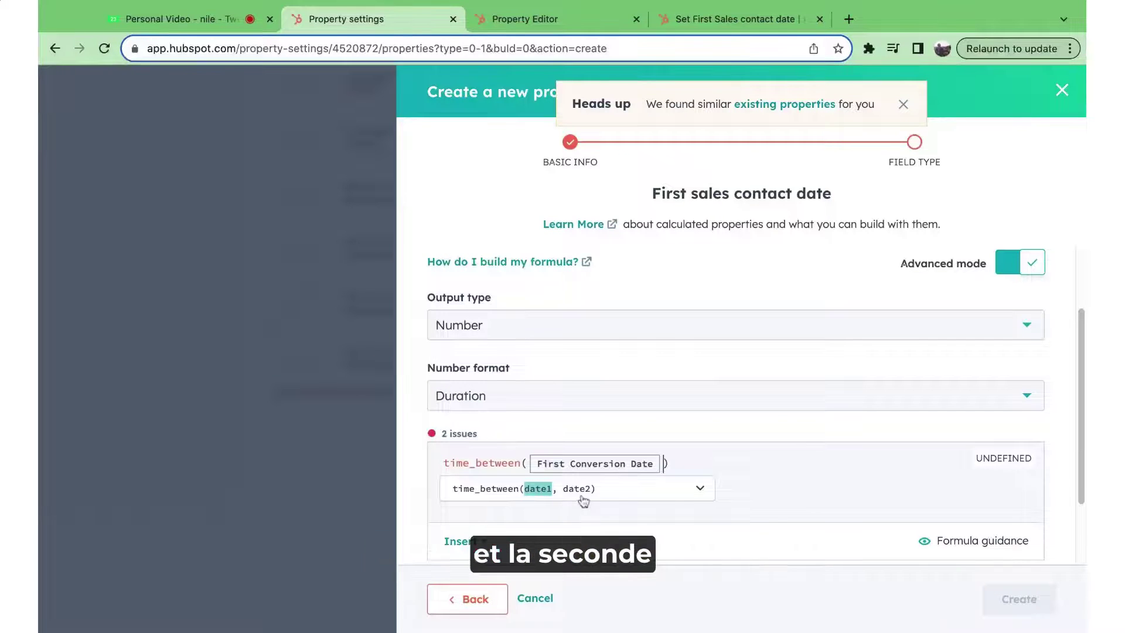
text(,)
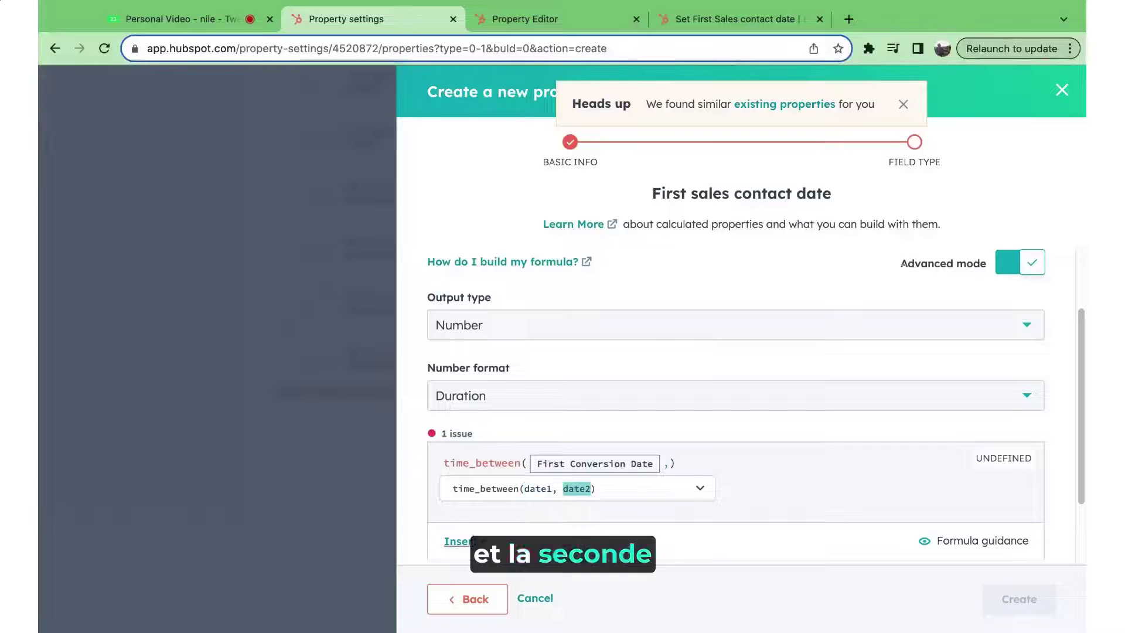
click(461, 542)
click(485, 510)
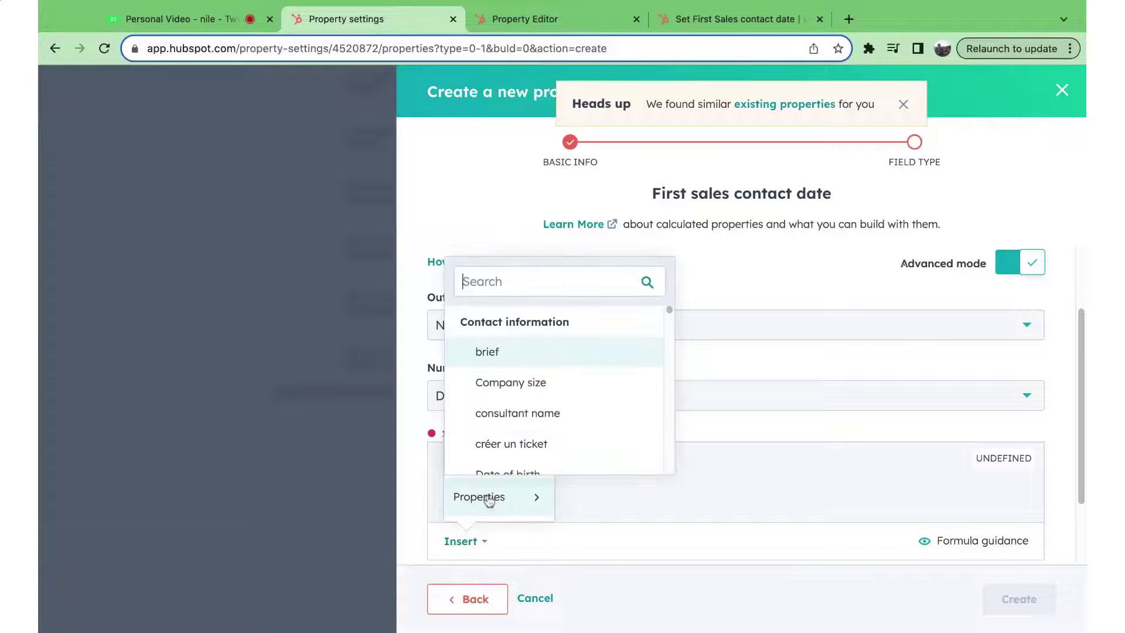
text(fi)
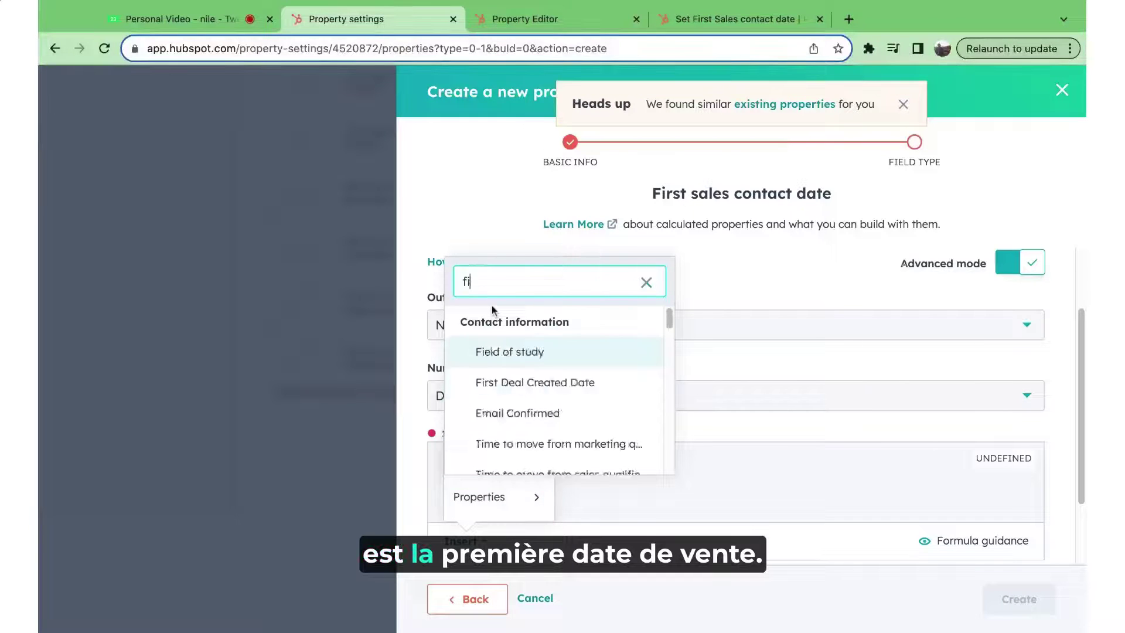
text(rst sa)
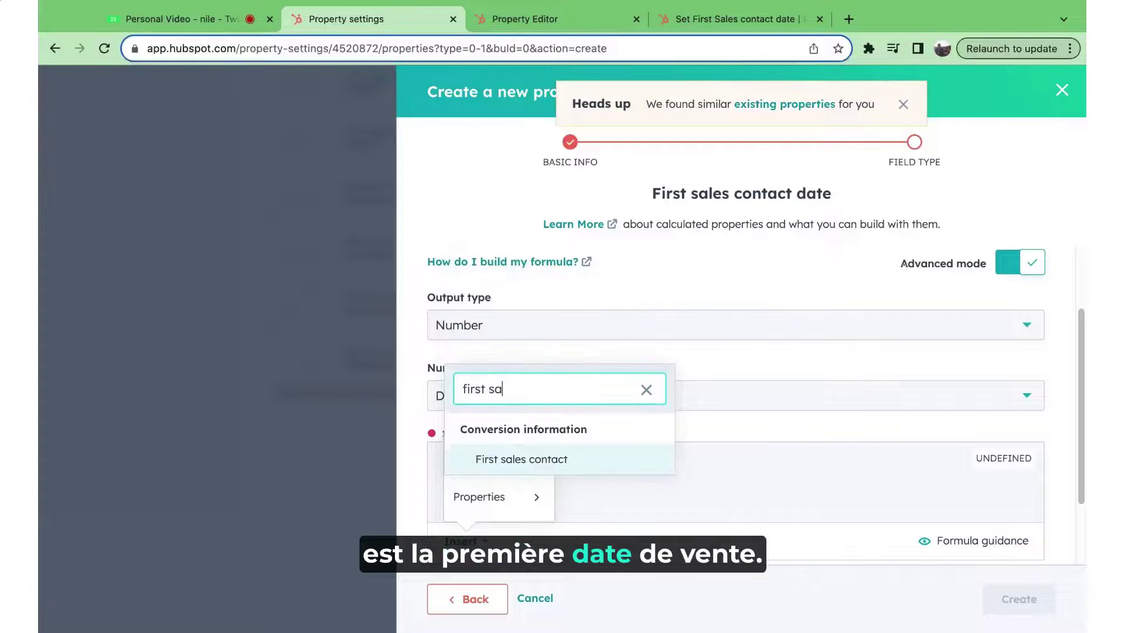
click(502, 466)
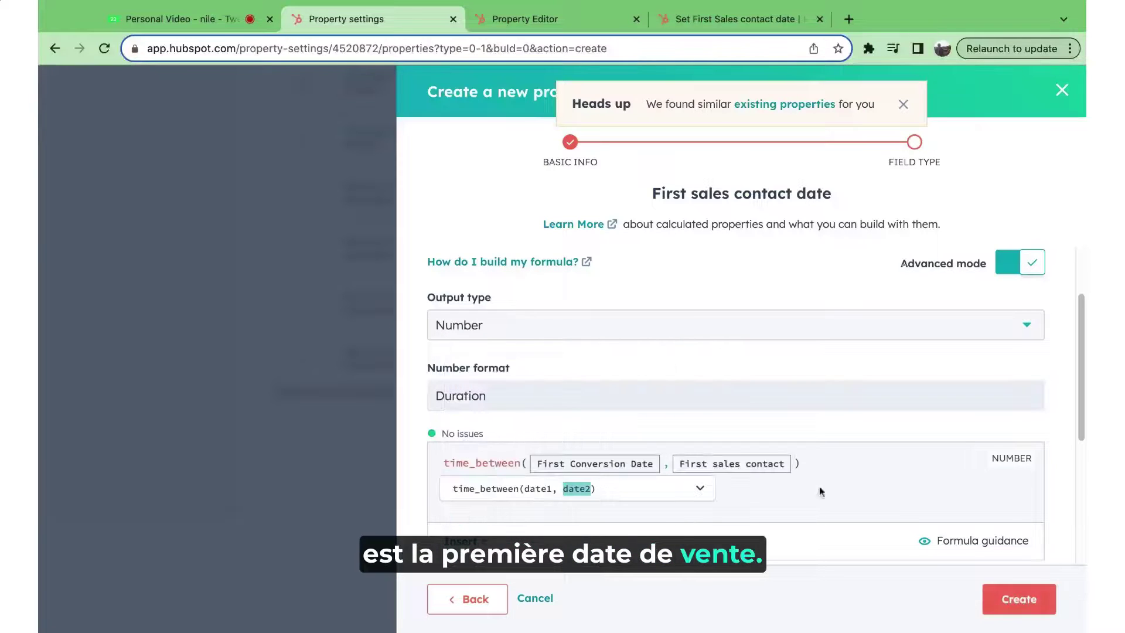
Set the sample First Conversion Date to 11/01/2023
scroll(770, 504, down, 1)
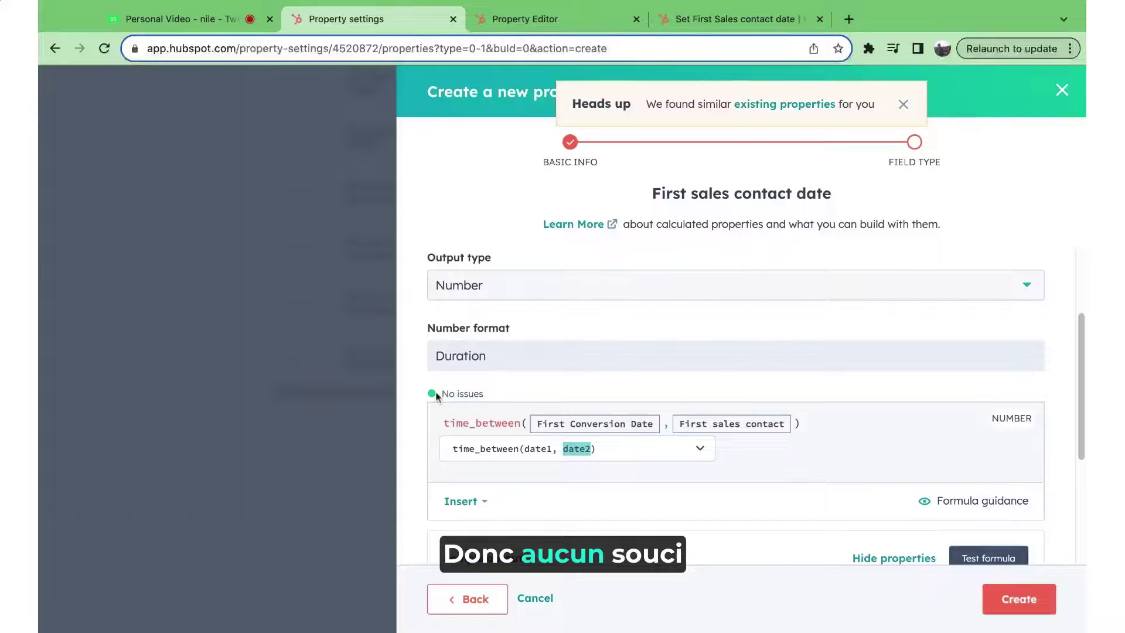
scroll(454, 391, down, 2)
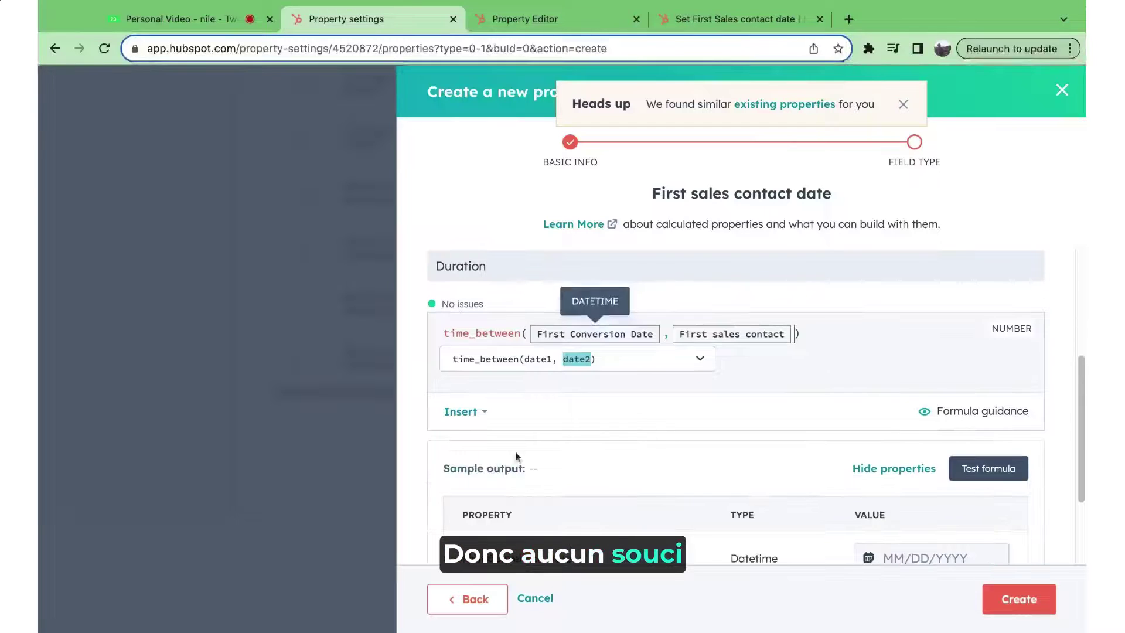
scroll(624, 447, down, 2)
click(917, 488)
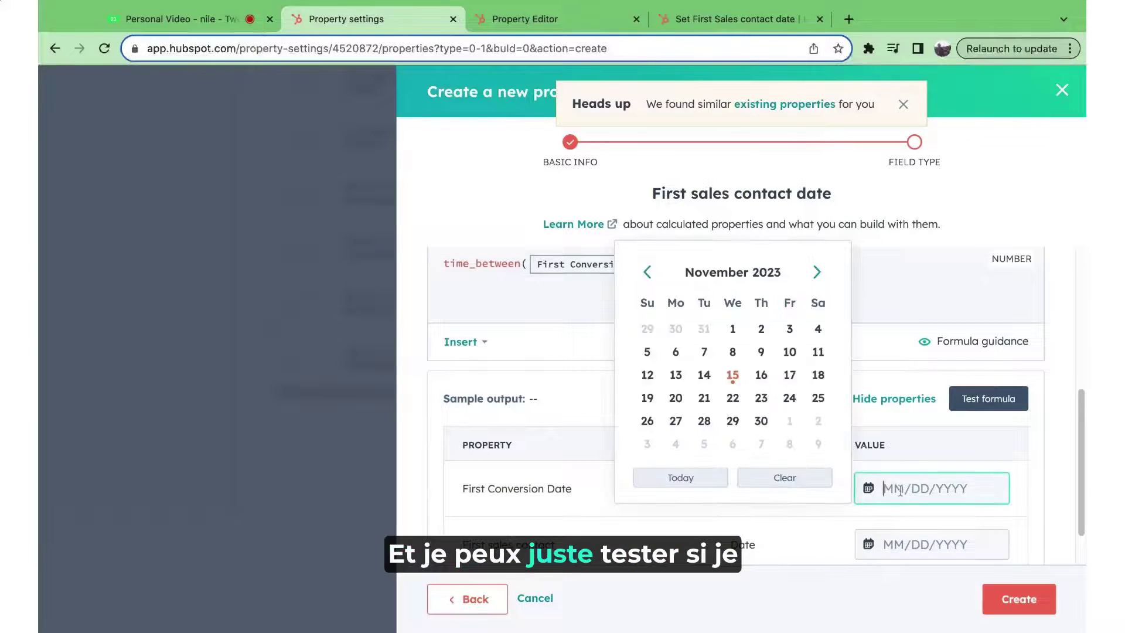
click(739, 332)
Set the sample First sales contact to 11/15/2023 and test, yielding 14 days
scroll(782, 410, down, 1)
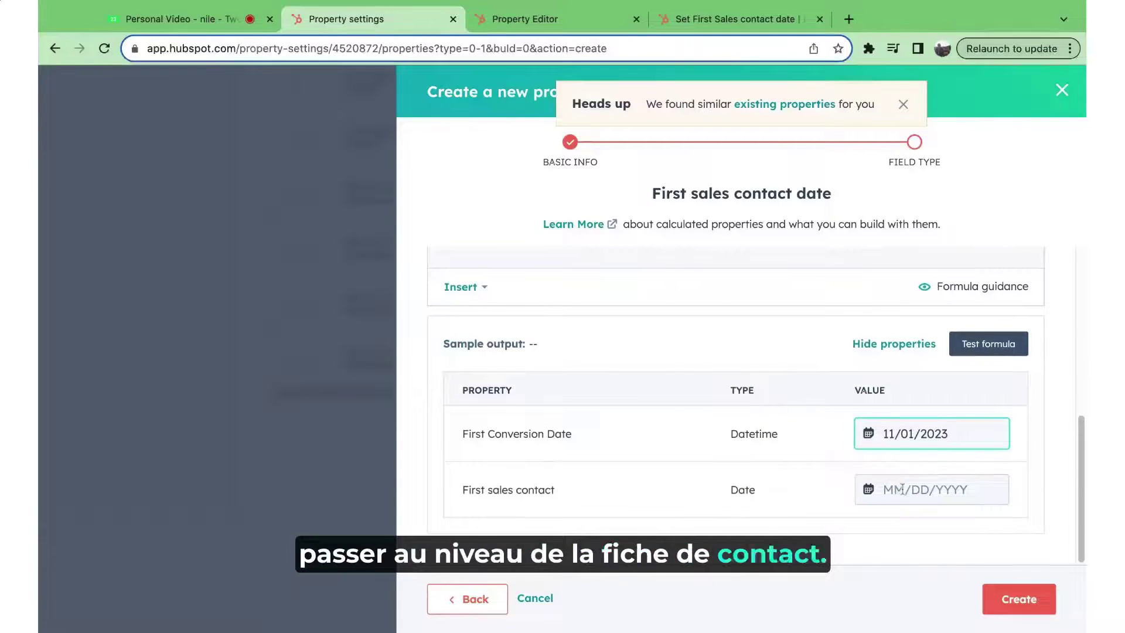
click(925, 490)
click(732, 377)
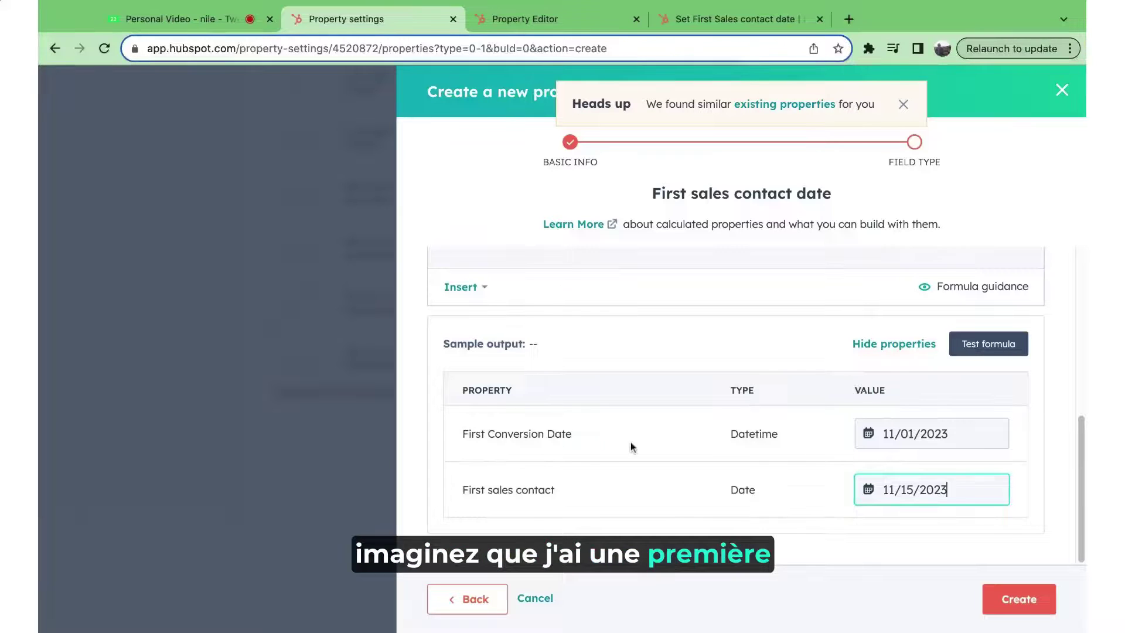
click(983, 345)
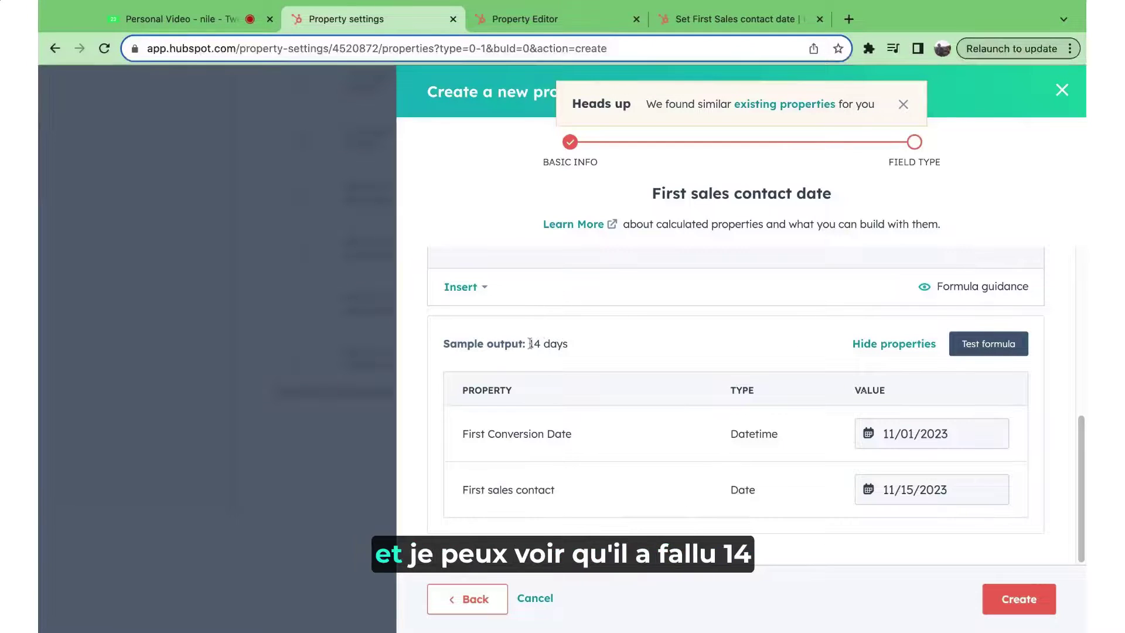
drag(527, 344, 584, 350)
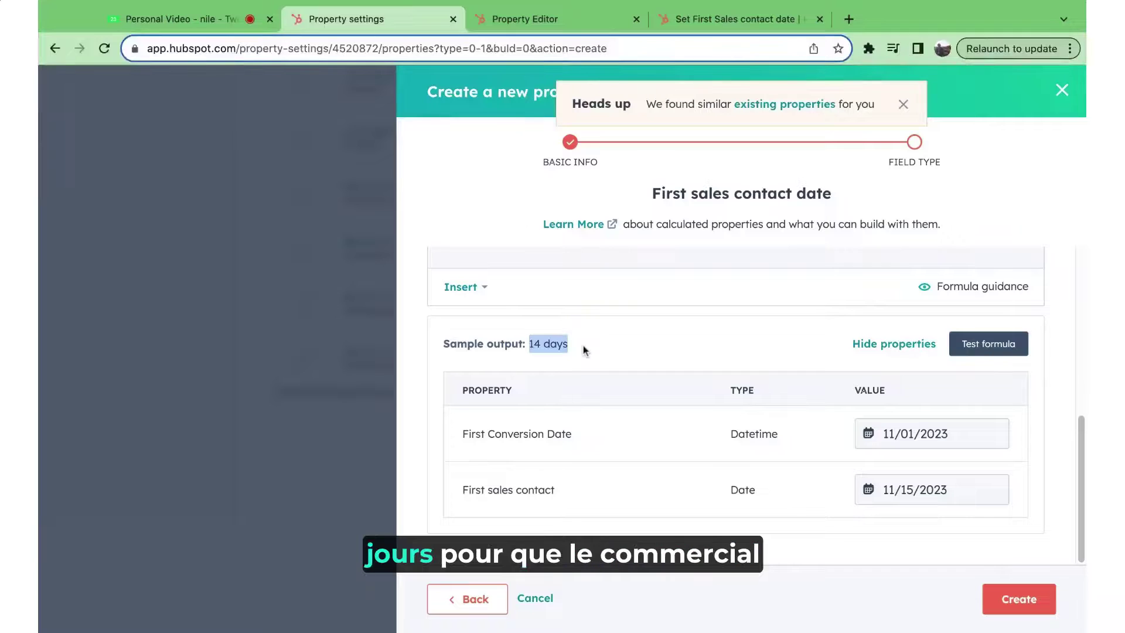